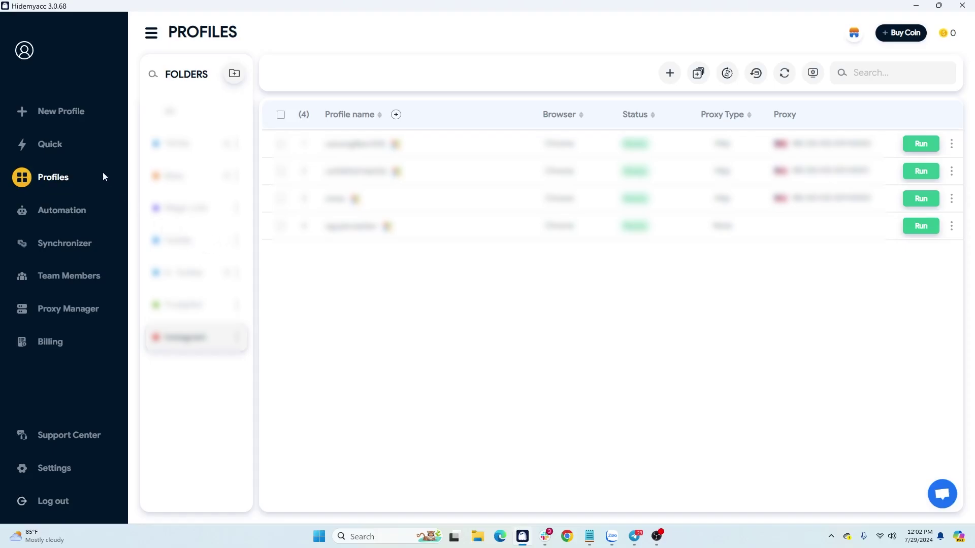
Step: Start a new profile and try Android with a Samsung SM-F916U1 device
click(73, 116)
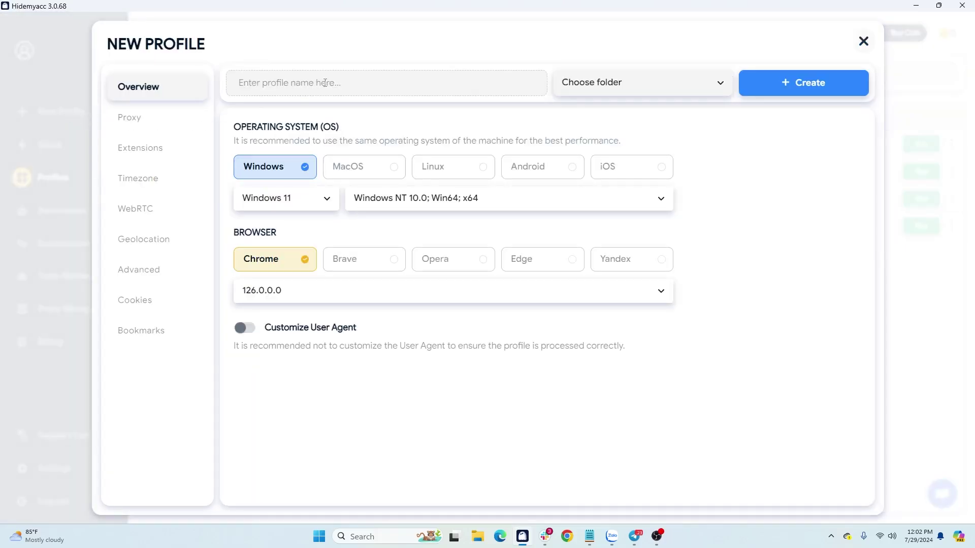
text(profile 1)
click(556, 173)
click(322, 222)
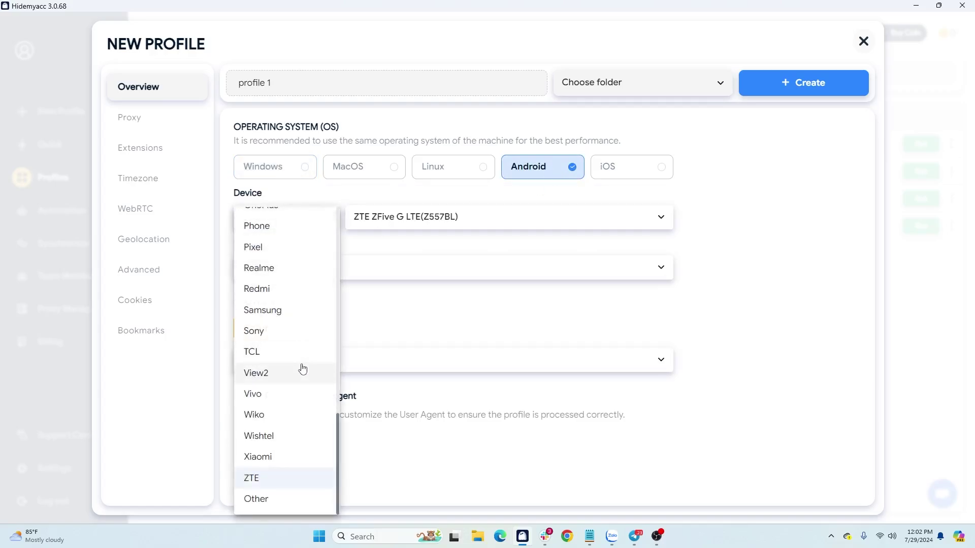
click(303, 316)
click(668, 218)
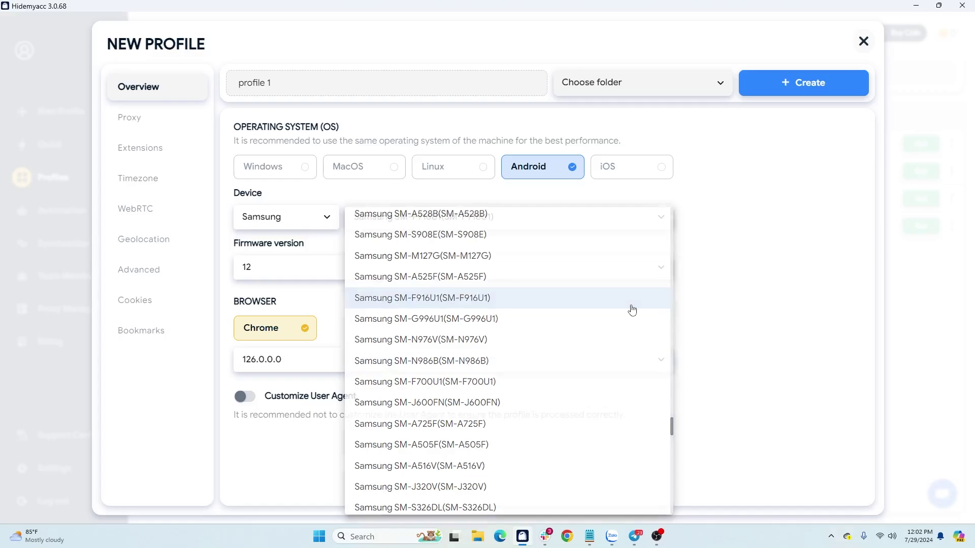
click(631, 309)
Step: Try iOS with an iPhone 13, then switch the profile's OS back to Windows
click(652, 173)
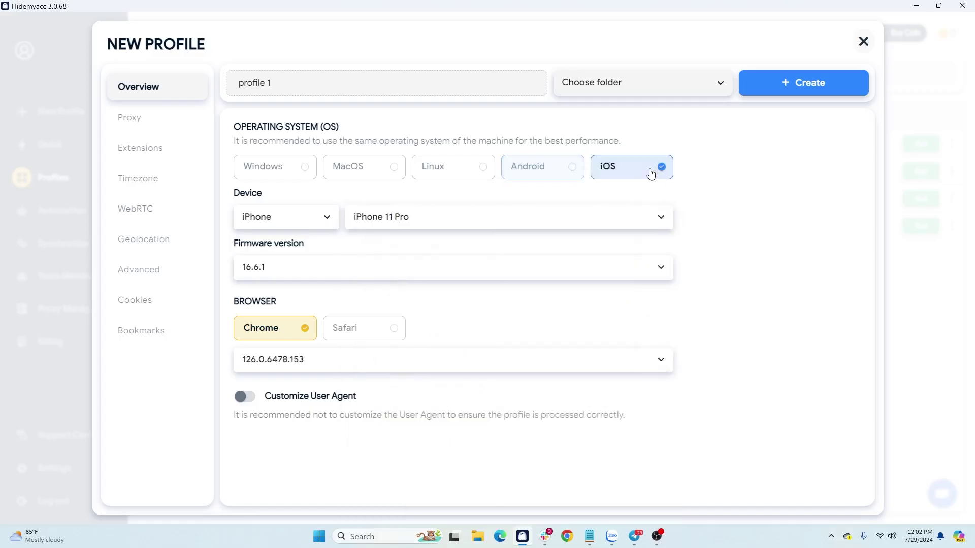
click(326, 217)
click(264, 243)
click(655, 221)
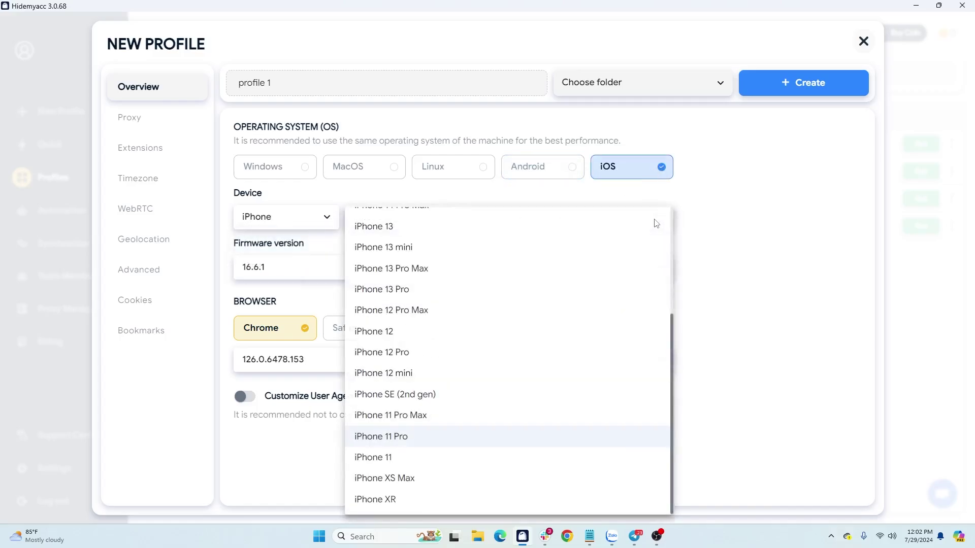
click(655, 225)
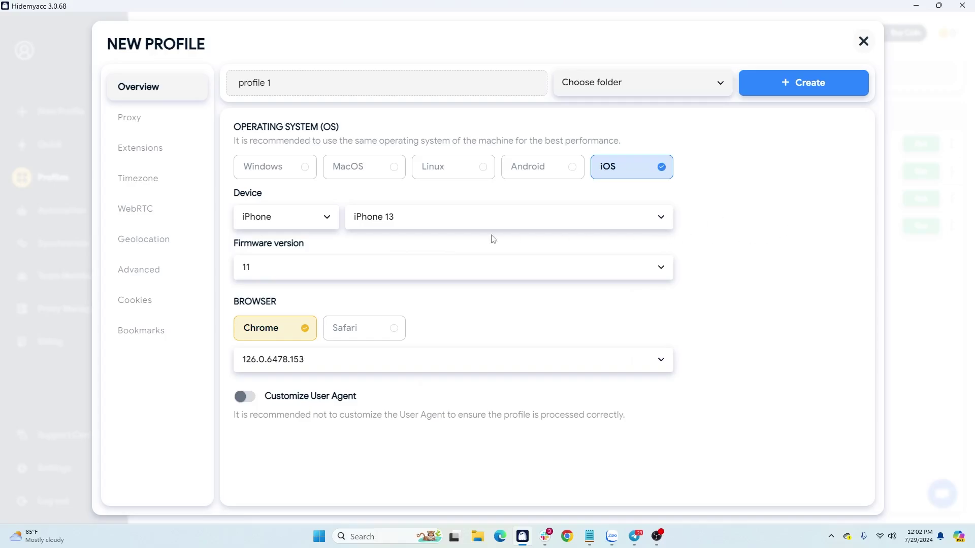
click(287, 167)
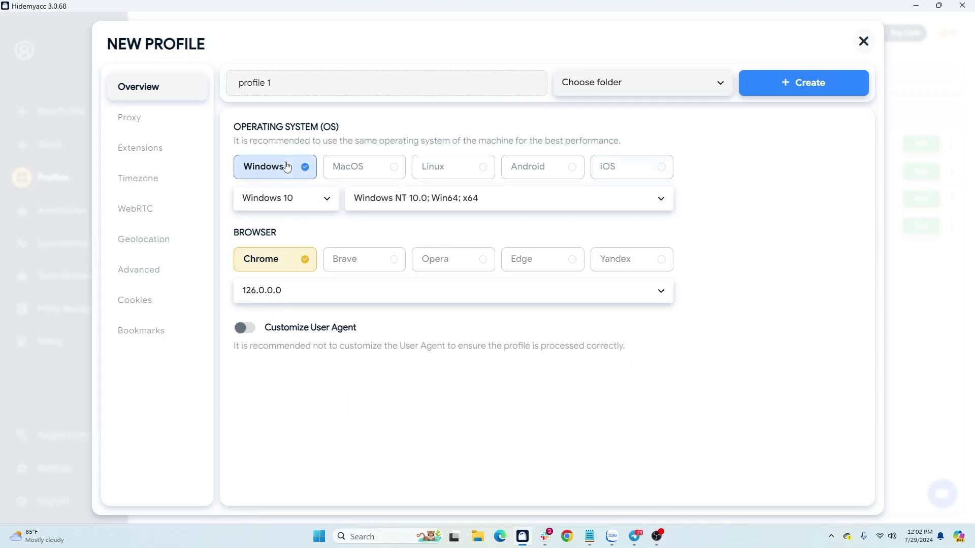
Step: Give the profile a free US proxy, then discard the new profile form
click(164, 131)
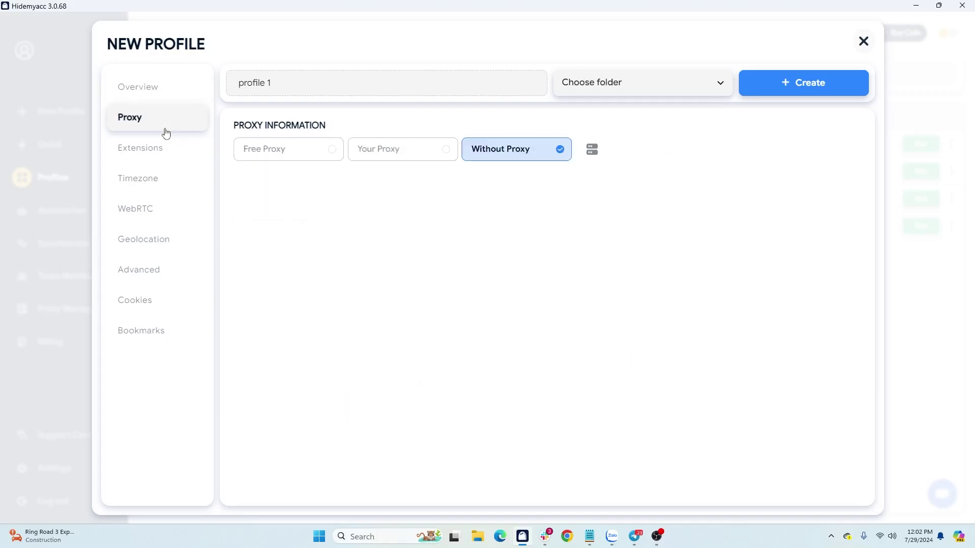
click(332, 154)
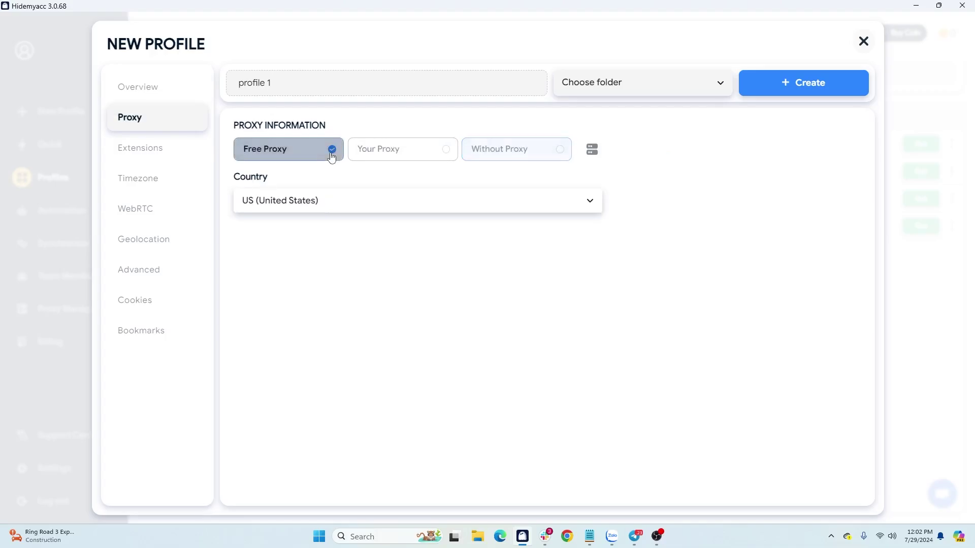
click(545, 201)
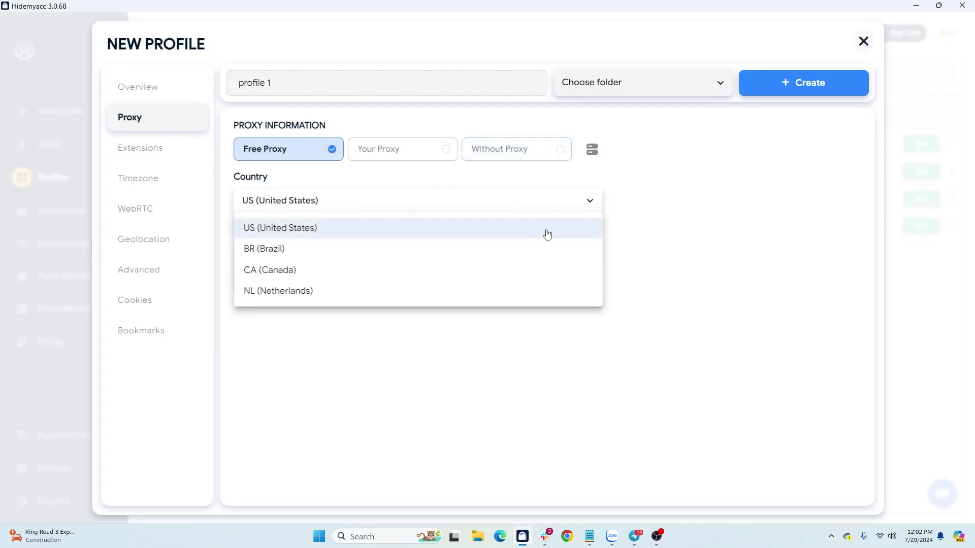
click(562, 201)
click(563, 202)
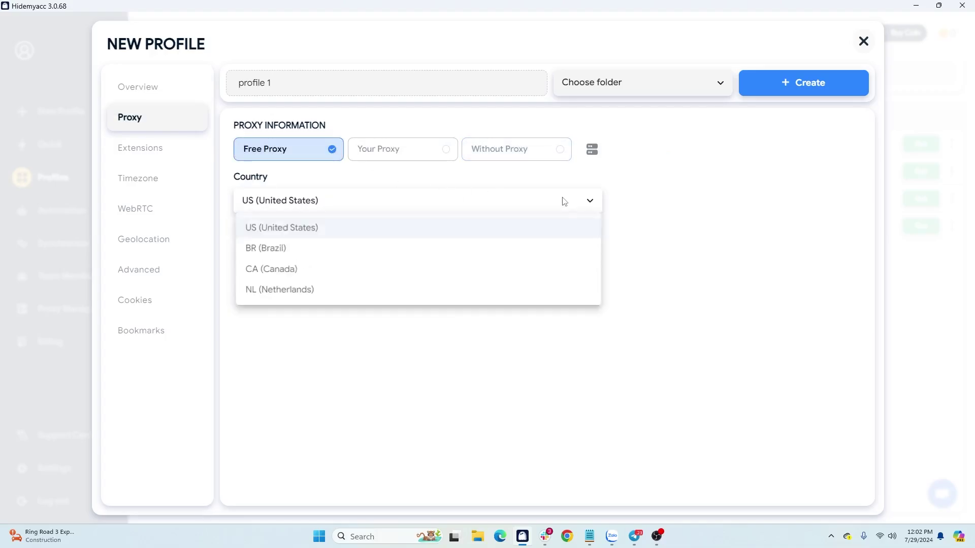
click(578, 193)
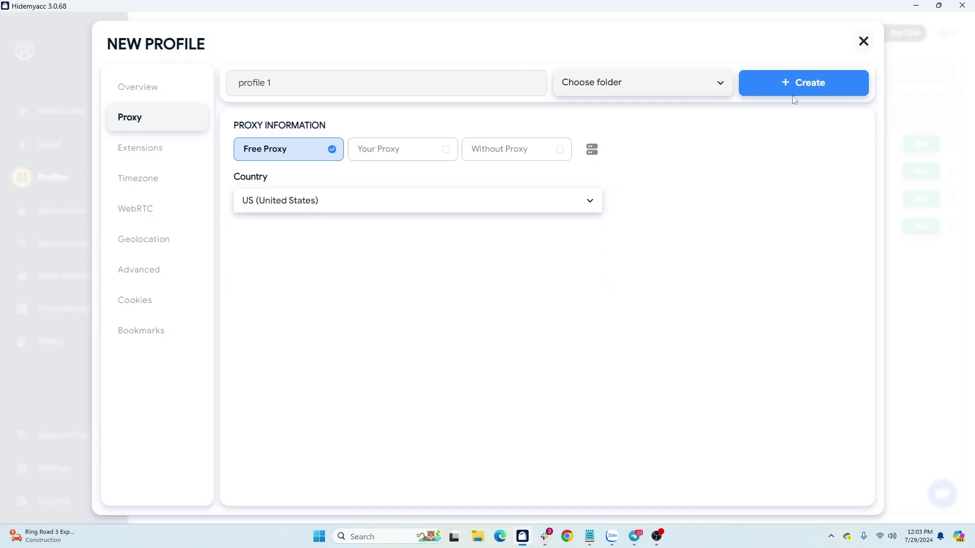
click(863, 41)
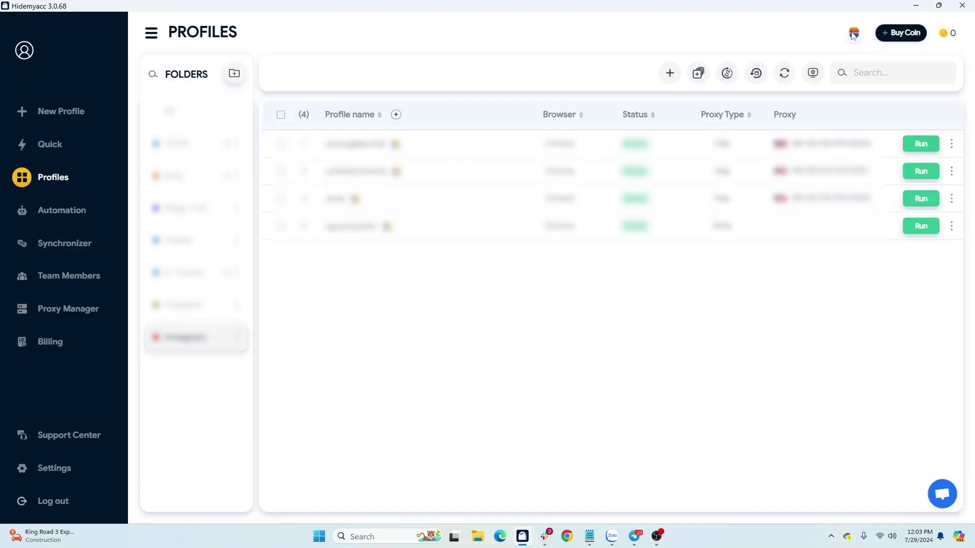
Step: Filter the proxy Store to Static Residential, then Rotating Residential offers
click(854, 35)
click(788, 71)
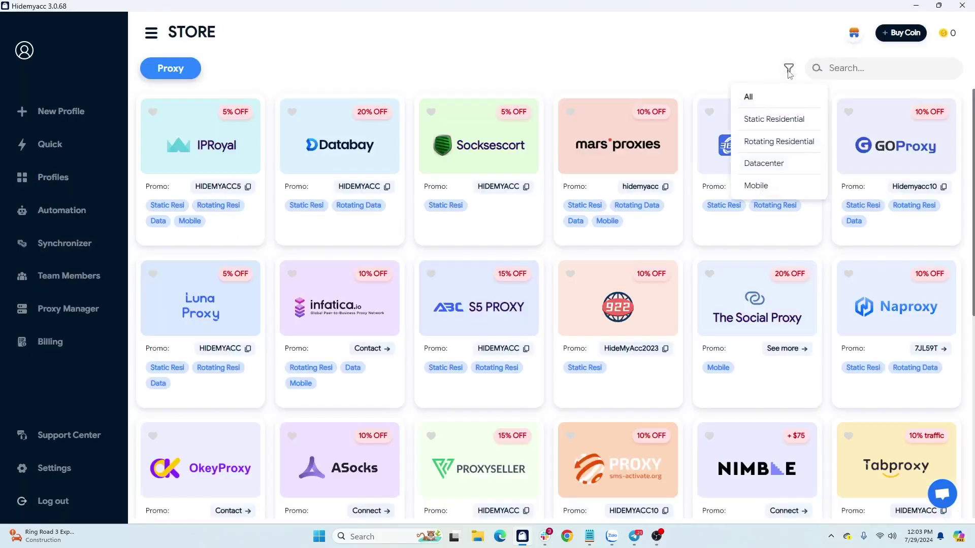
click(780, 120)
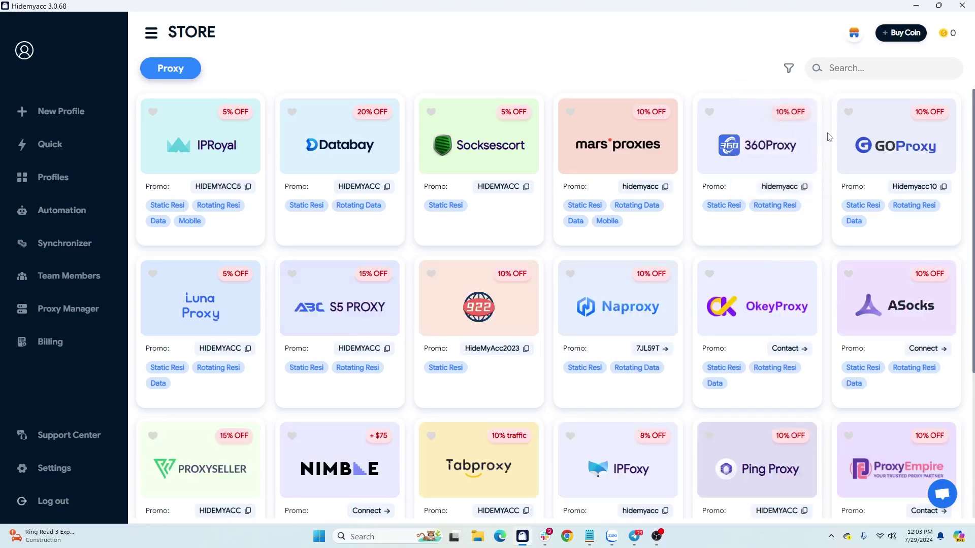
click(788, 70)
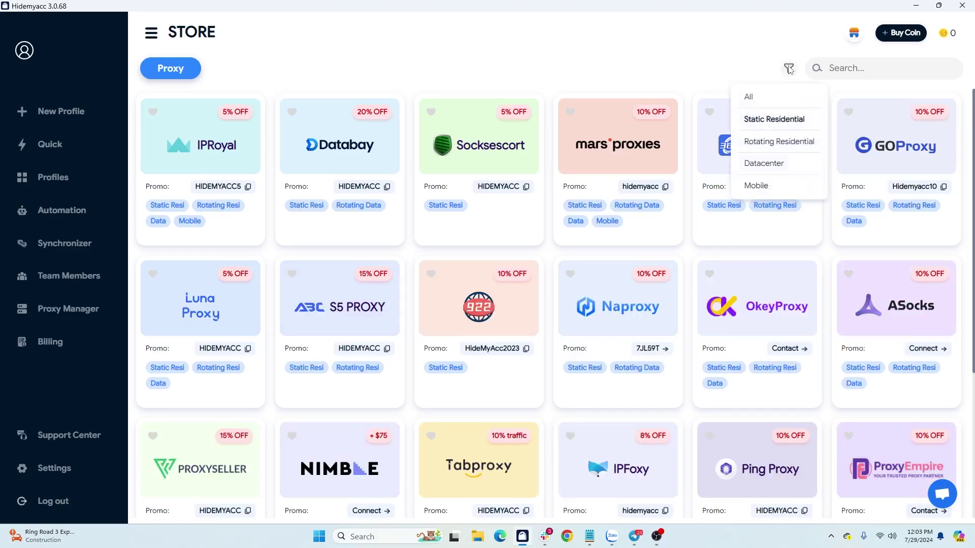
click(790, 141)
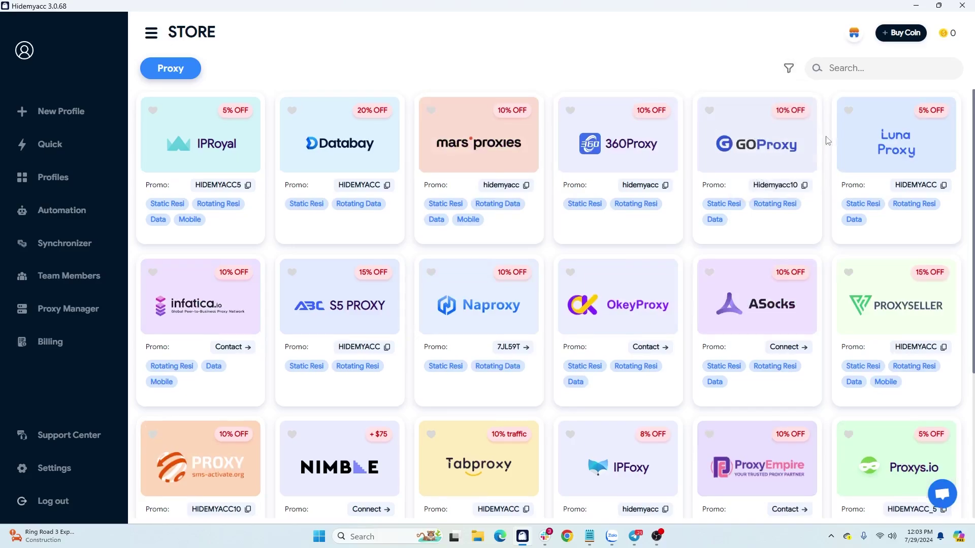
scroll(827, 140, down, 4)
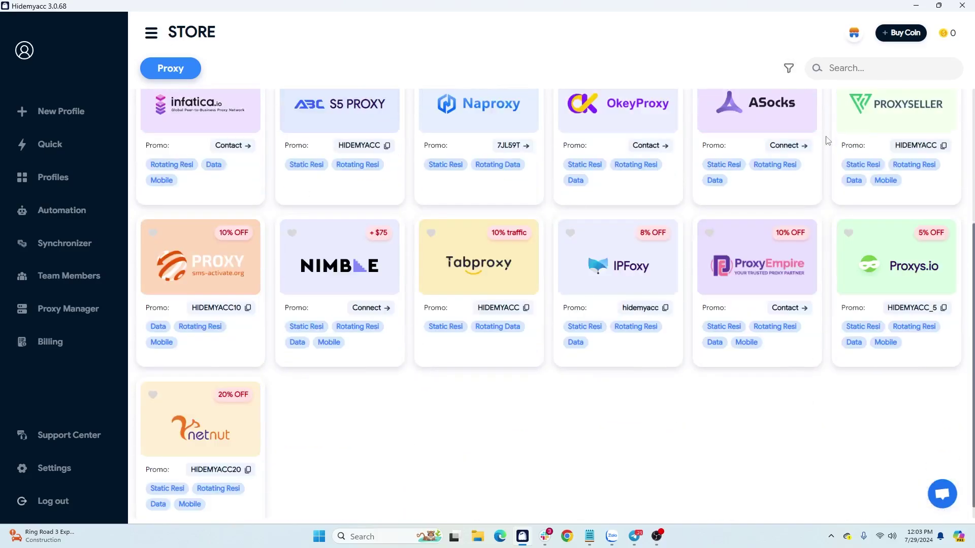
Step: Create a Windows profile named 'profile 1' and show the profiles in the last folder
click(80, 113)
click(352, 74)
text(profo)
click(239, 108)
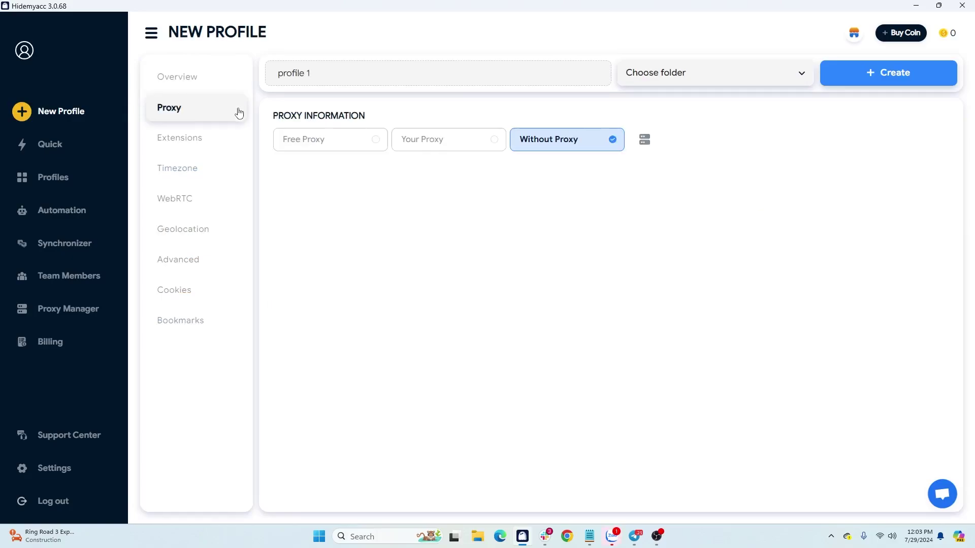
click(215, 90)
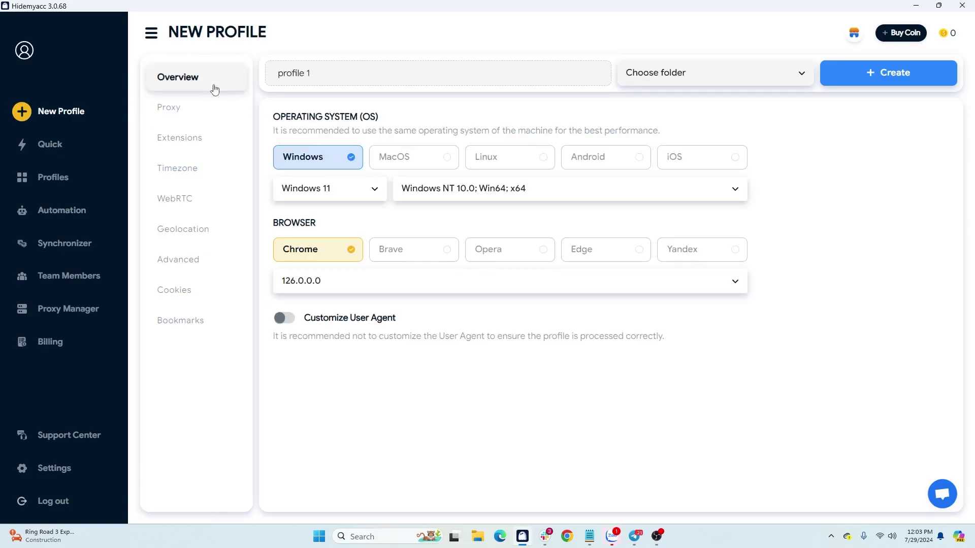
click(882, 74)
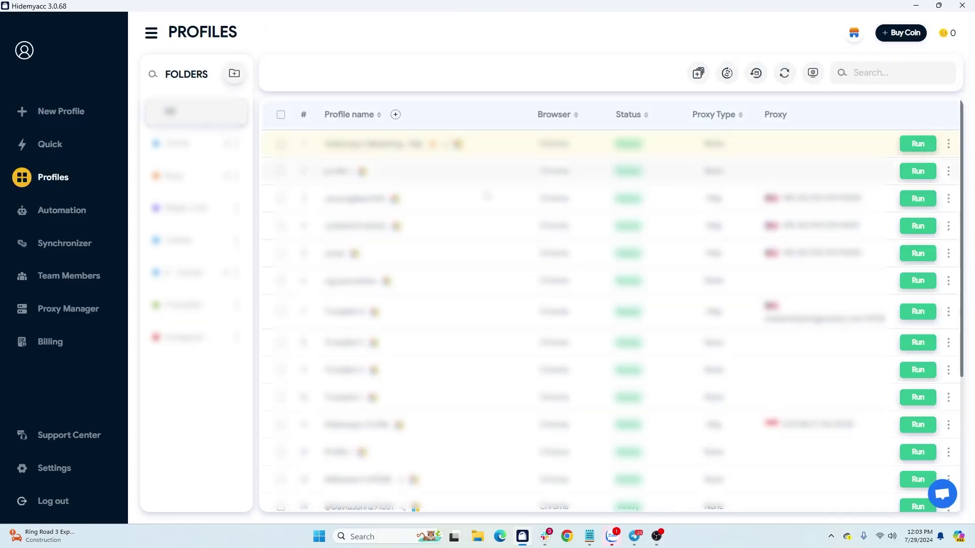
click(185, 338)
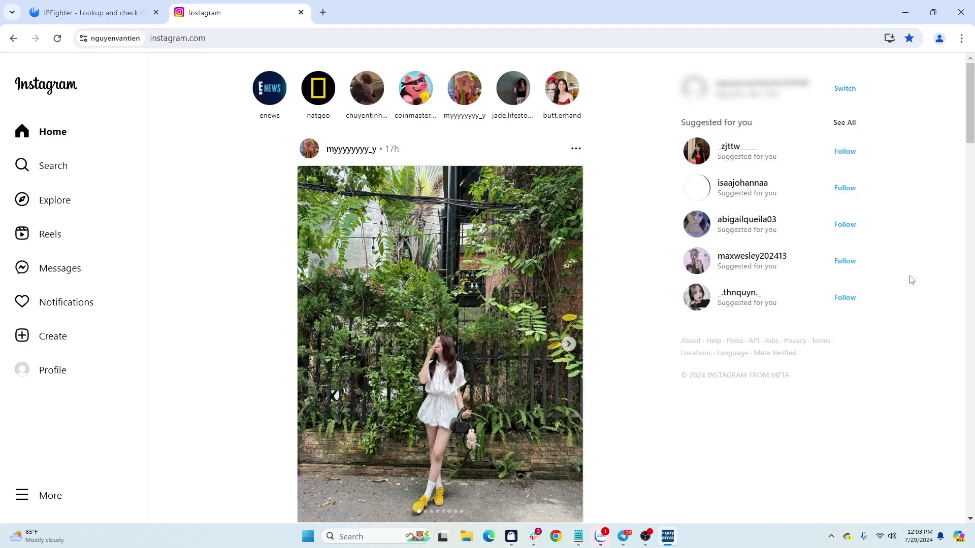
Step: Look over Edit profile and its Bio field, then return to your profile page (1 post, 2 followers, 12 following)
click(58, 371)
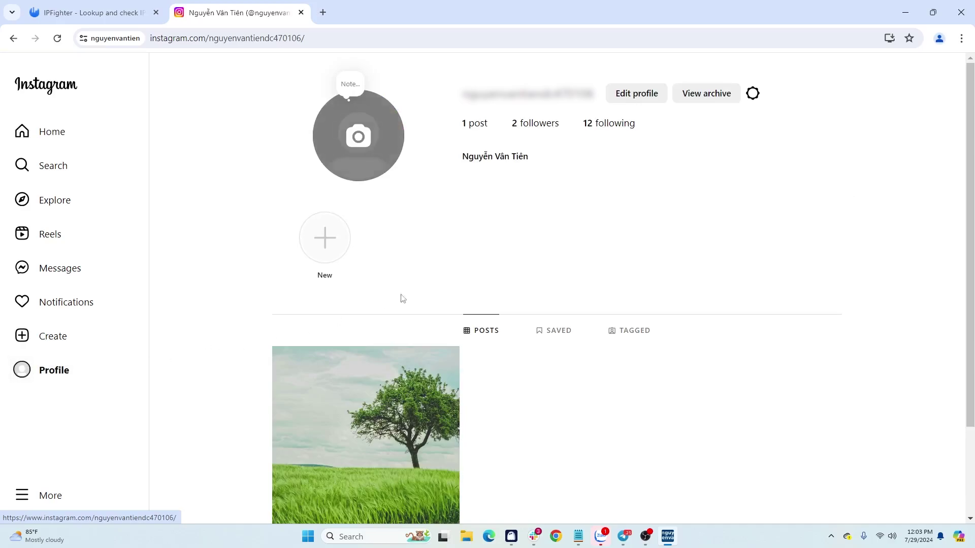
click(643, 96)
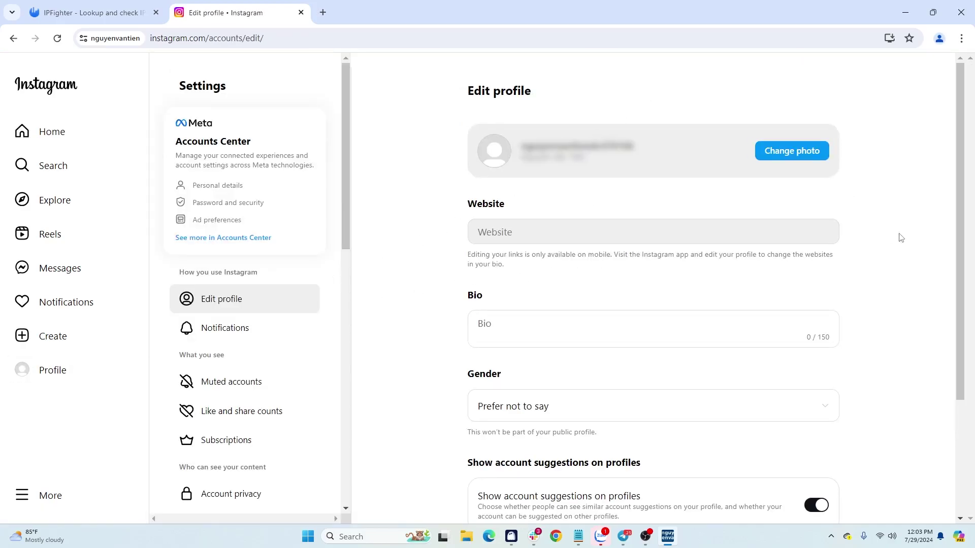
scroll(925, 222, down, 2)
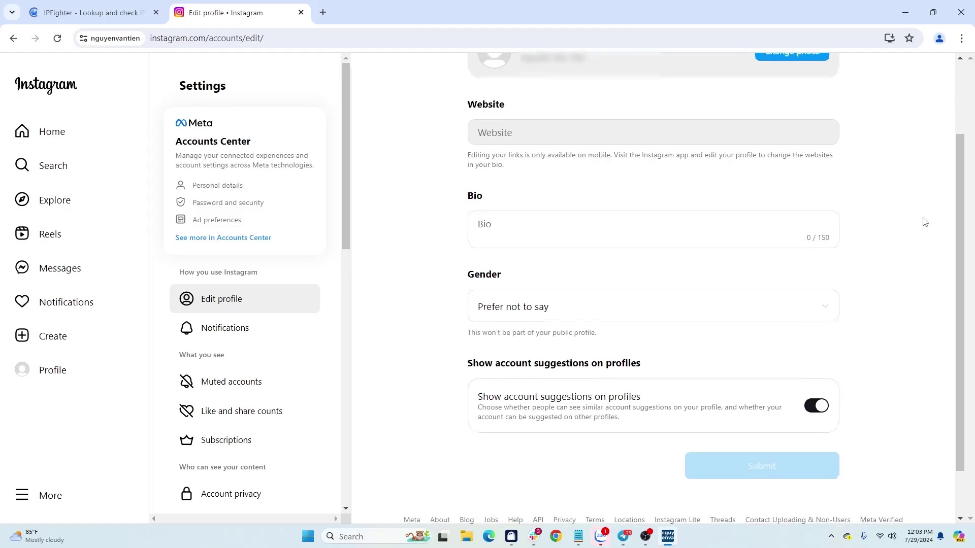
scroll(925, 221, up, 2)
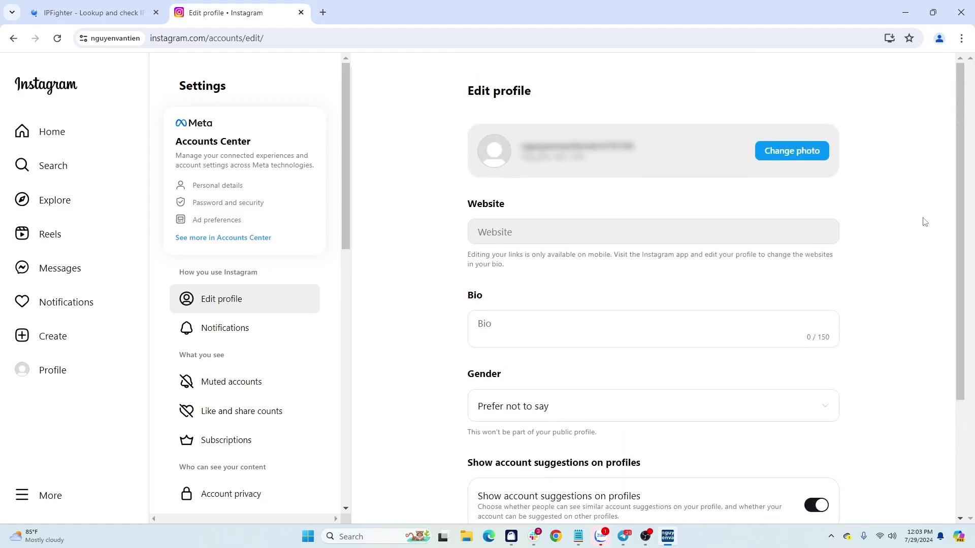
click(764, 321)
scroll(764, 321, down, 2)
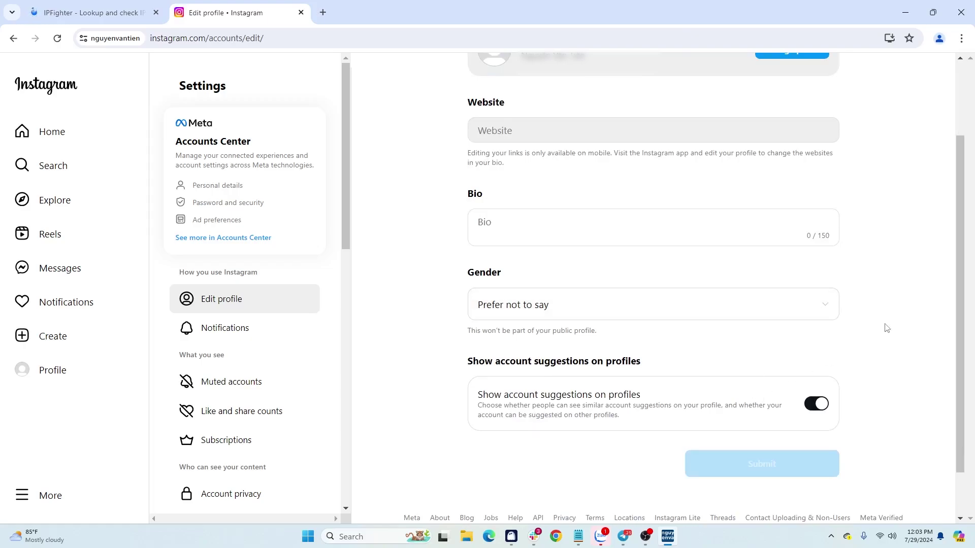
click(38, 369)
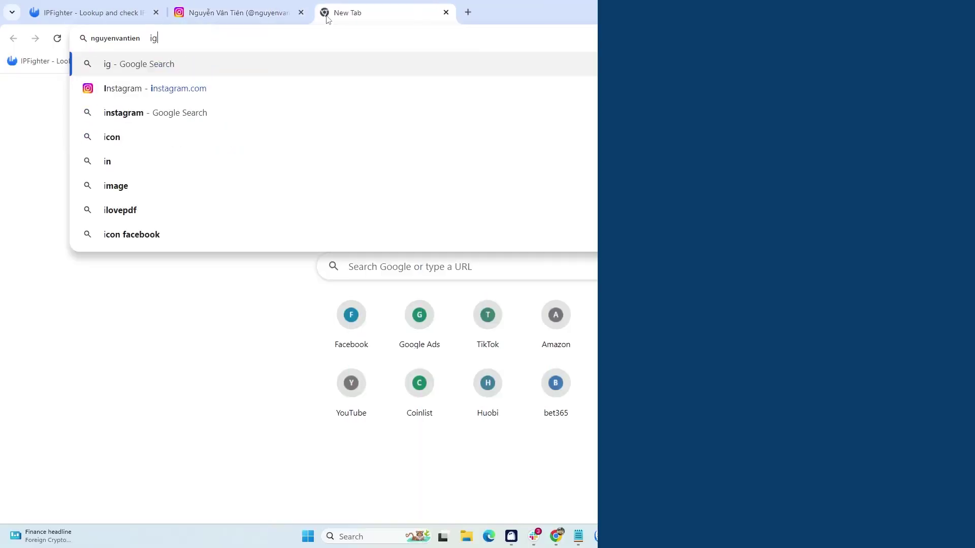
Step: Search Google for 'ig export chrome extension' and open the IG Follower Export Tool - IG Tools listing
text(exp)
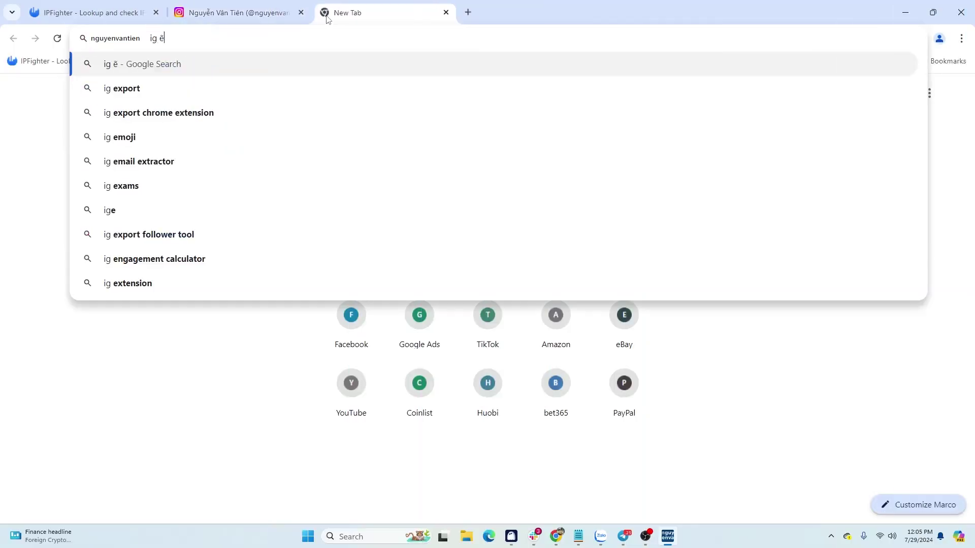
text(oe)
key(BackSpace)
text(r)
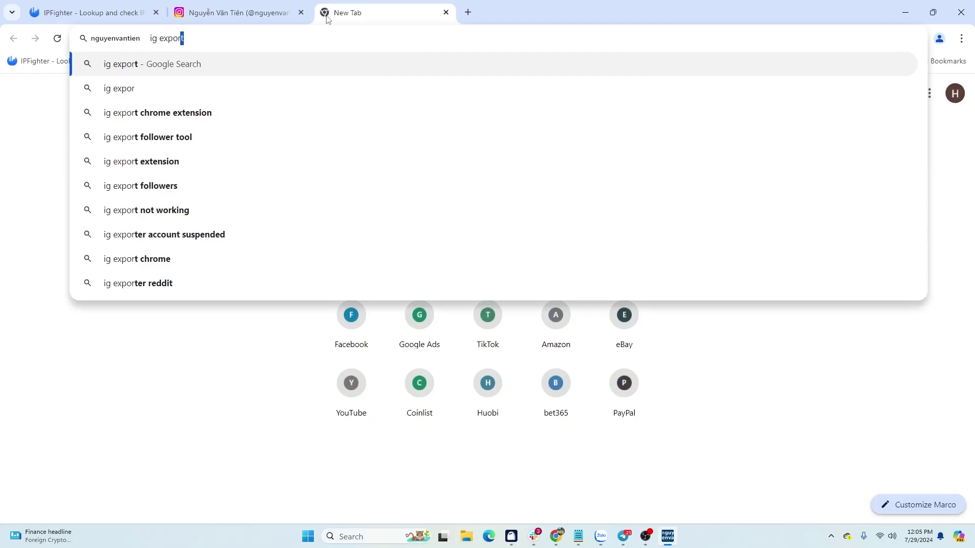
key(Down)
key(Down)
key(Return)
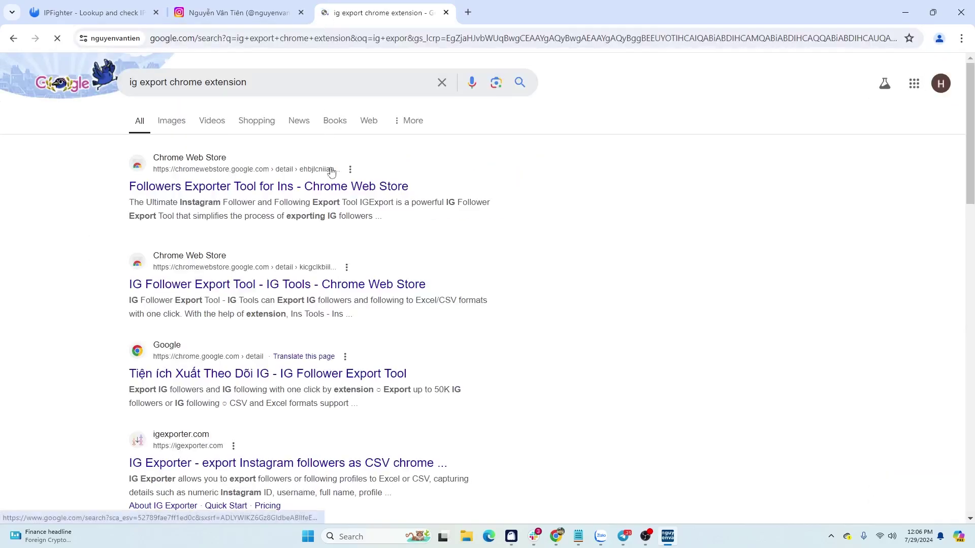
click(334, 290)
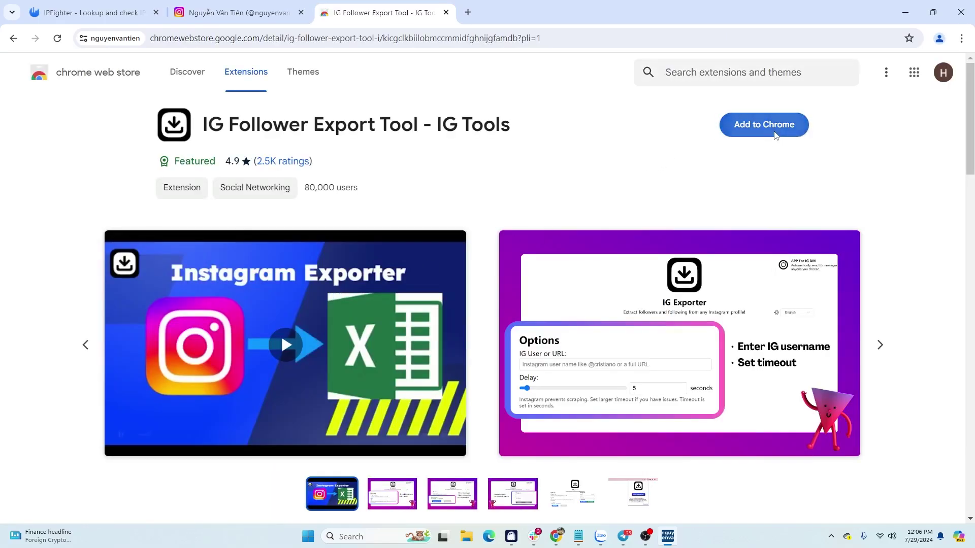
Step: Add IG Follower Export Tool to Chrome, pin it, and open its Export Instagram Data options page
click(776, 135)
click(531, 163)
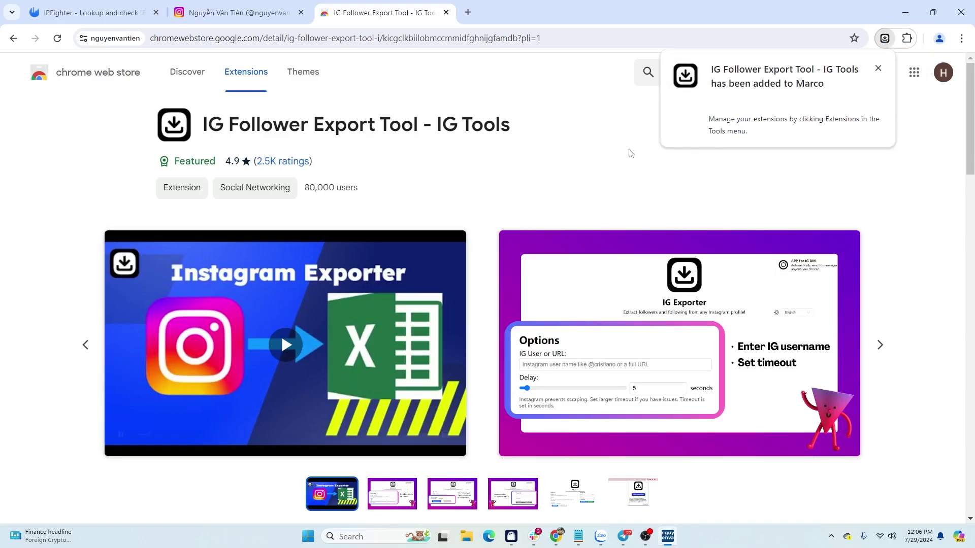
click(906, 38)
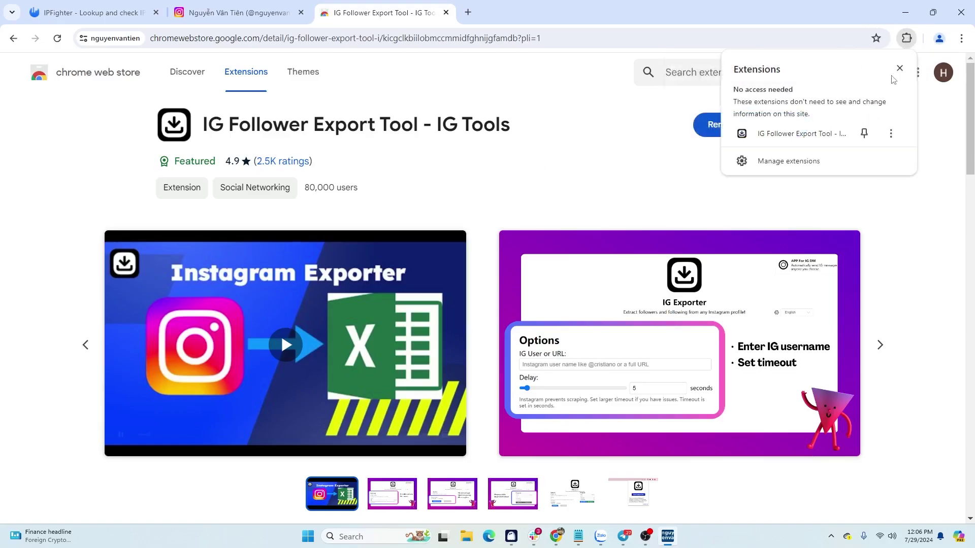
click(864, 134)
click(884, 39)
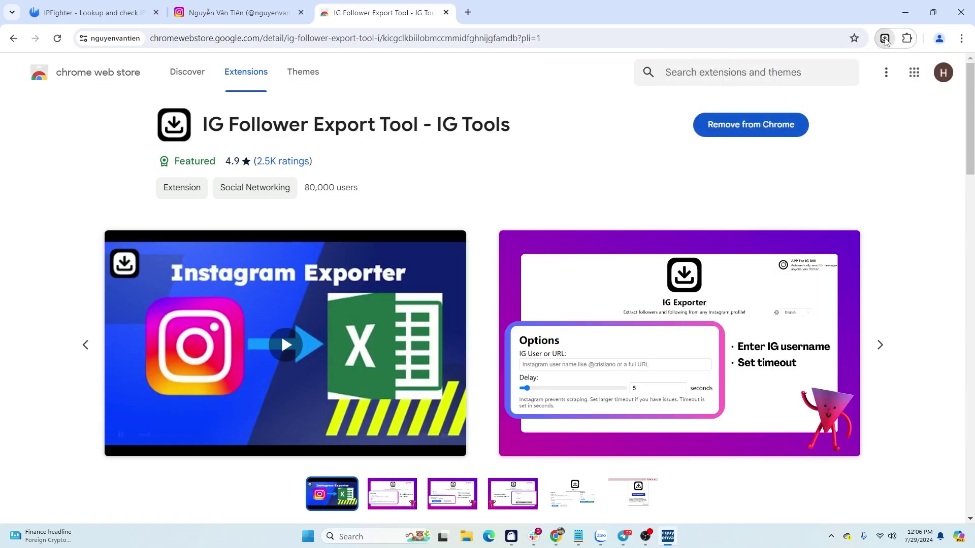
click(812, 284)
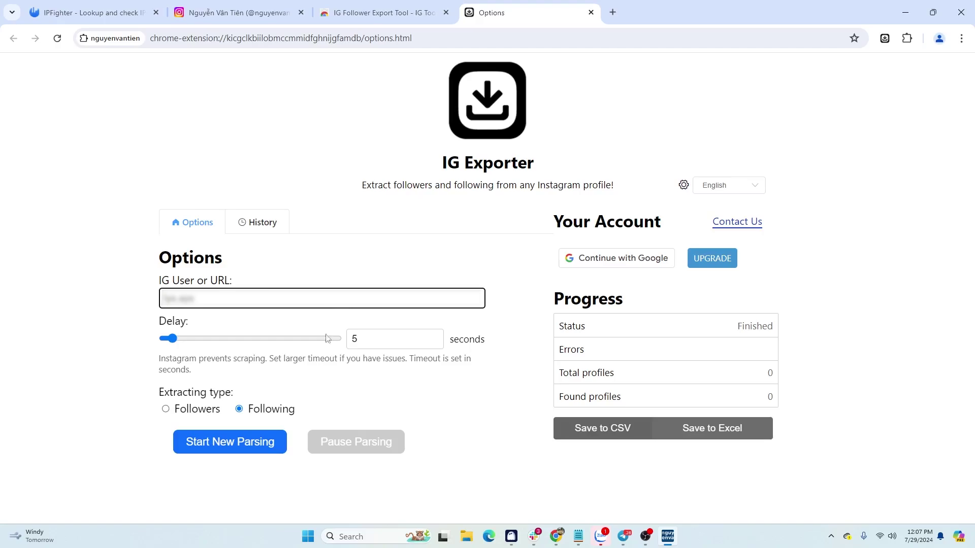
Step: Parse the account's Following list (98 of 244 profiles found) and save it as a CSV
click(239, 409)
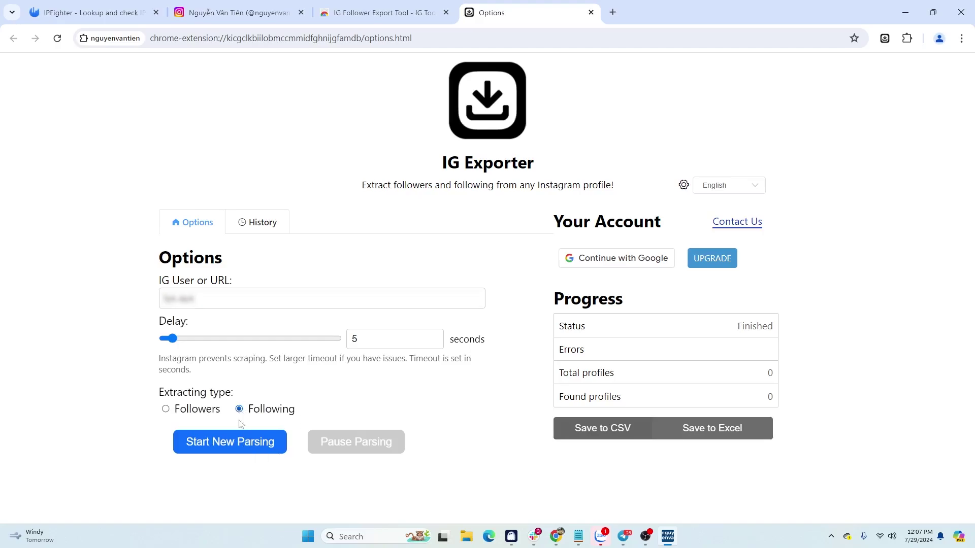
click(241, 451)
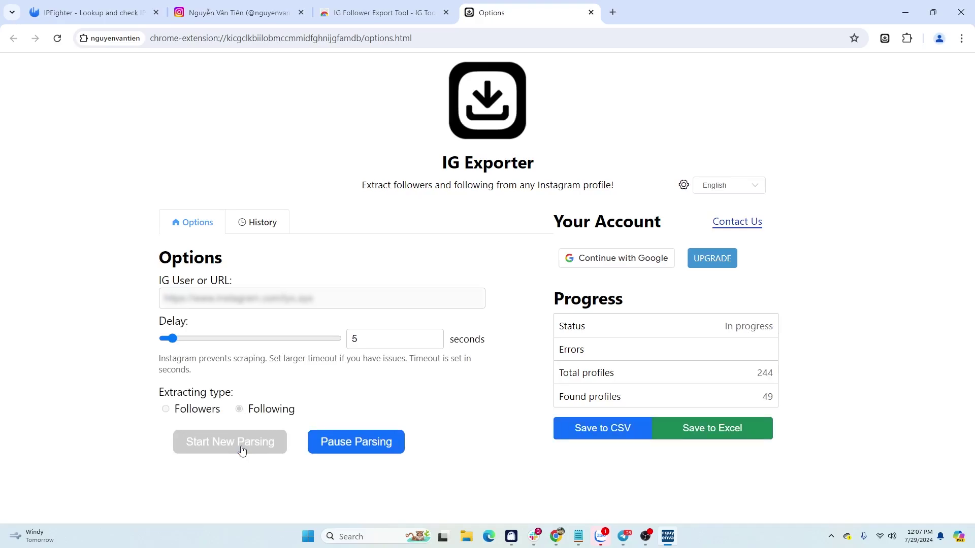
click(603, 431)
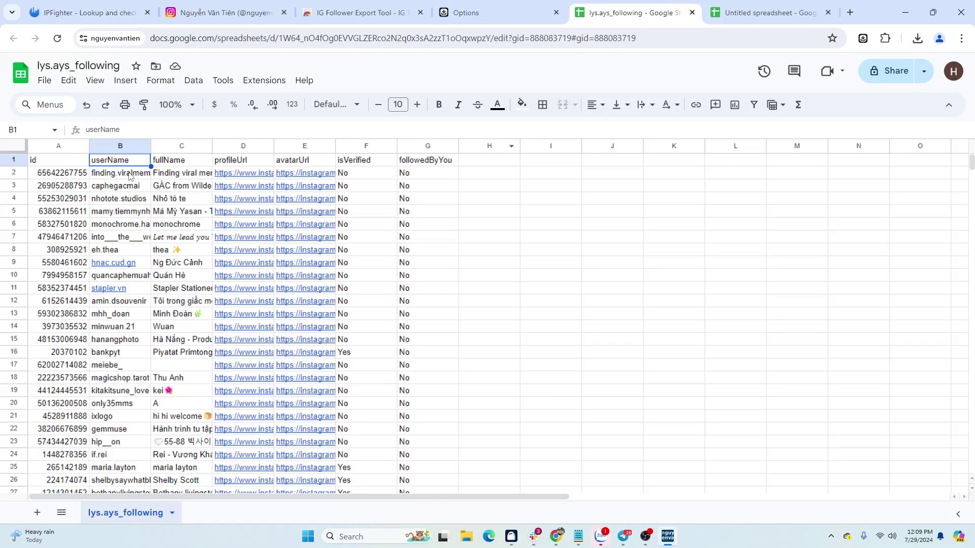
Step: Copy the usernames from column B into column A of the new spreadsheet, in two blocks
drag(120, 172, 134, 237)
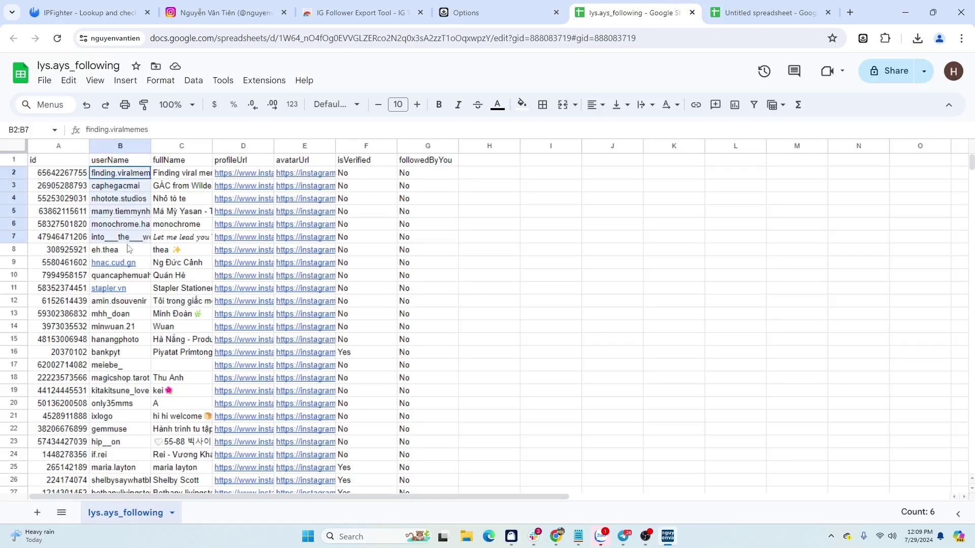
key(ctrl+c)
key(ctrl+Tab)
key(ctrl+v)
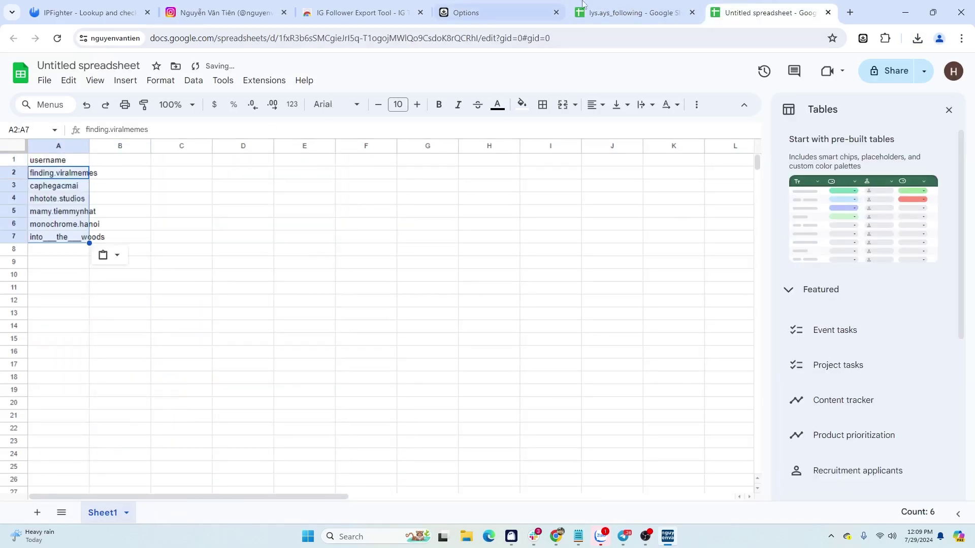
key(ctrl+shift+Tab)
drag(113, 340, 112, 456)
scroll(113, 391, down, 5)
key(ctrl+c)
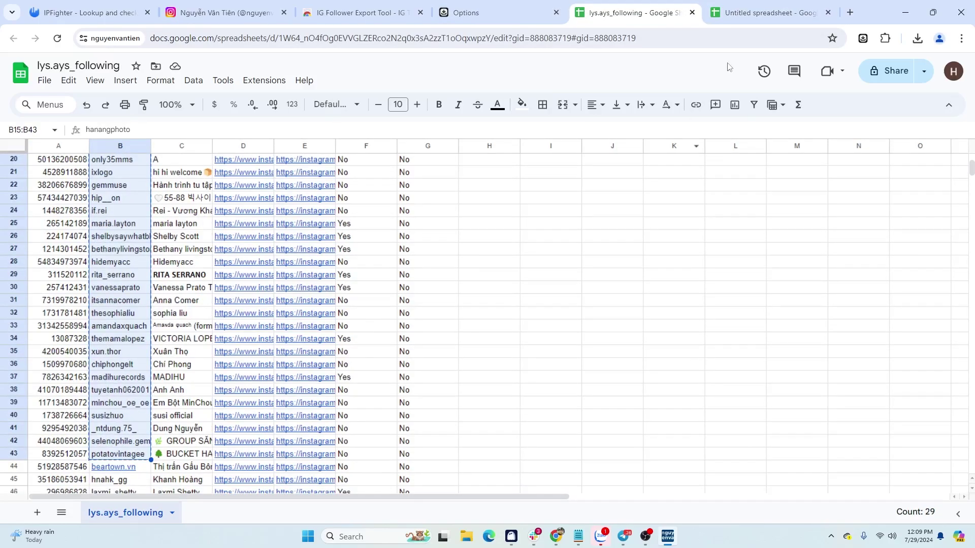
key(ctrl+Tab)
click(54, 251)
key(ctrl+v)
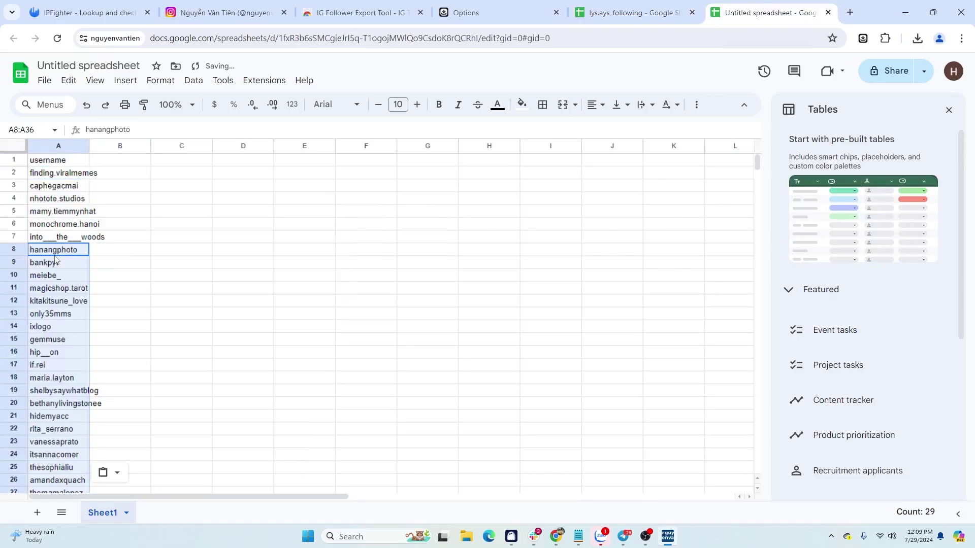
Step: Title the spreadsheet 'username' and download it as Comma Separated Values (.csv)
click(100, 66)
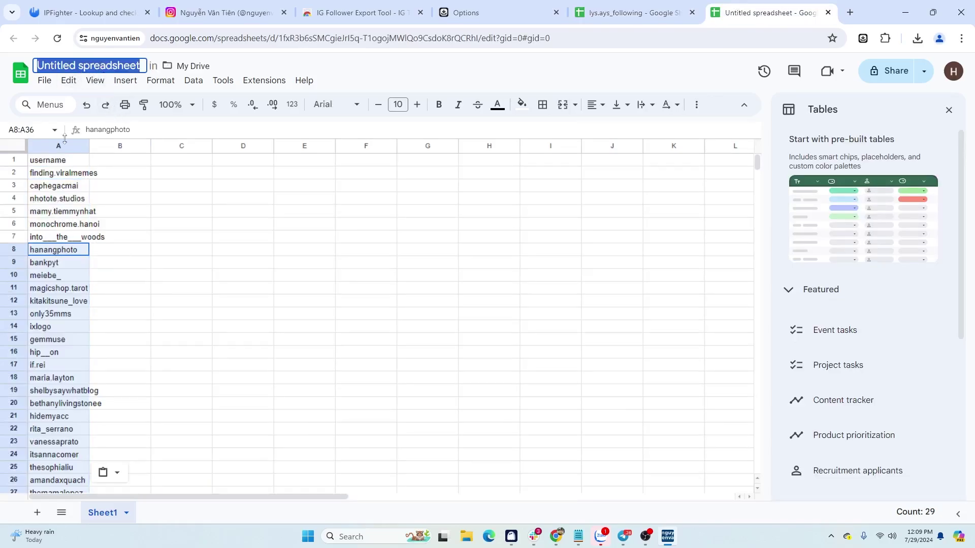
text(username)
key(Return)
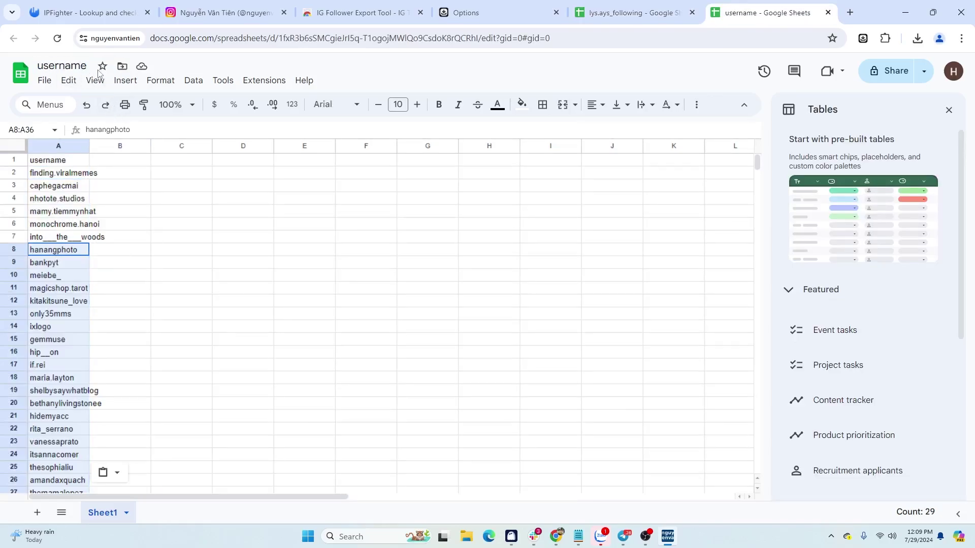
click(33, 81)
mouse_move(82, 228)
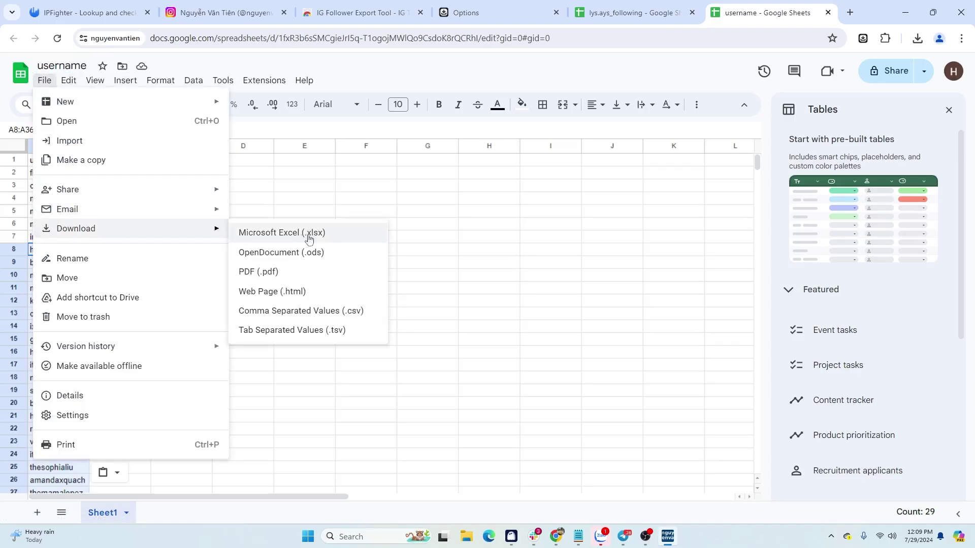
click(328, 310)
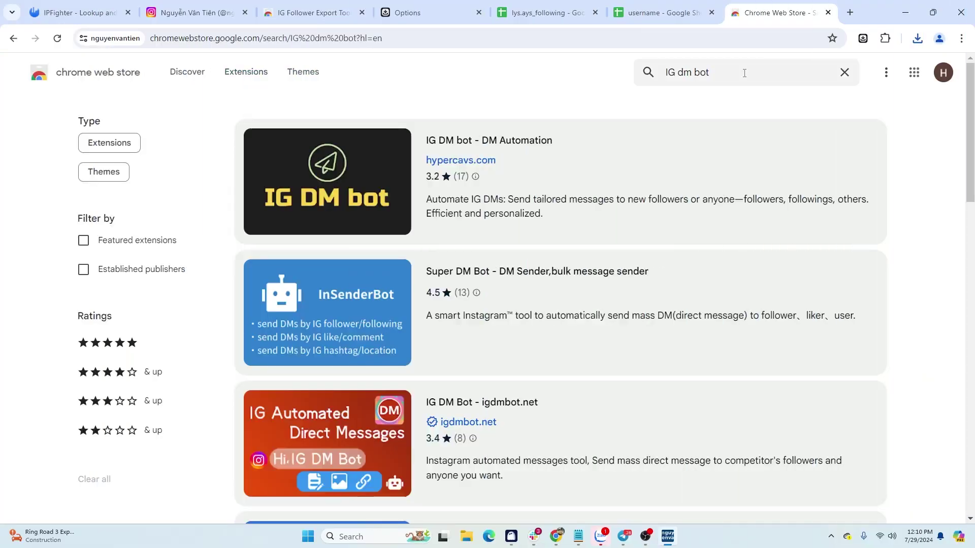
Step: Open the IGDMBot - DM Automation Bot listing, add it to Chrome, and pin it to the toolbar
scroll(726, 152, down, 4)
scroll(733, 305, down, 2)
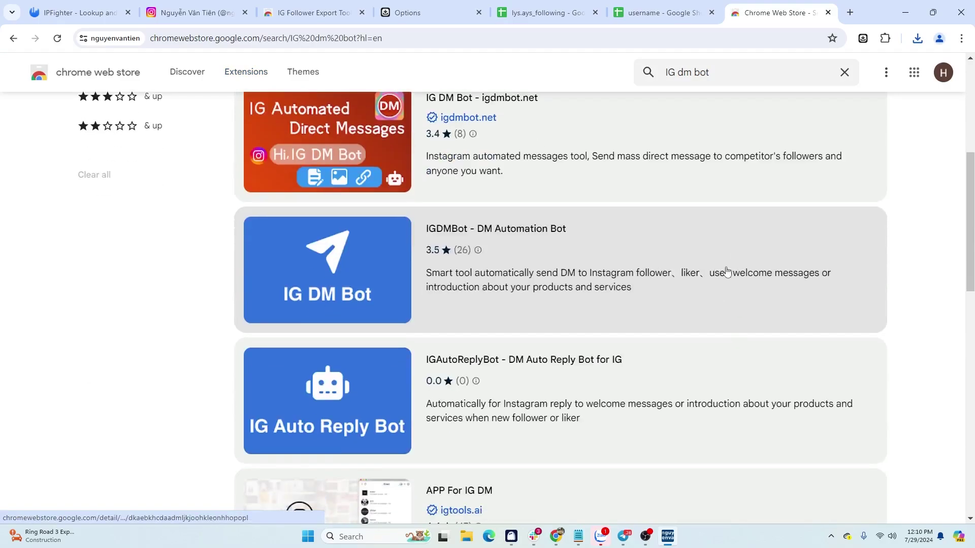
click(701, 248)
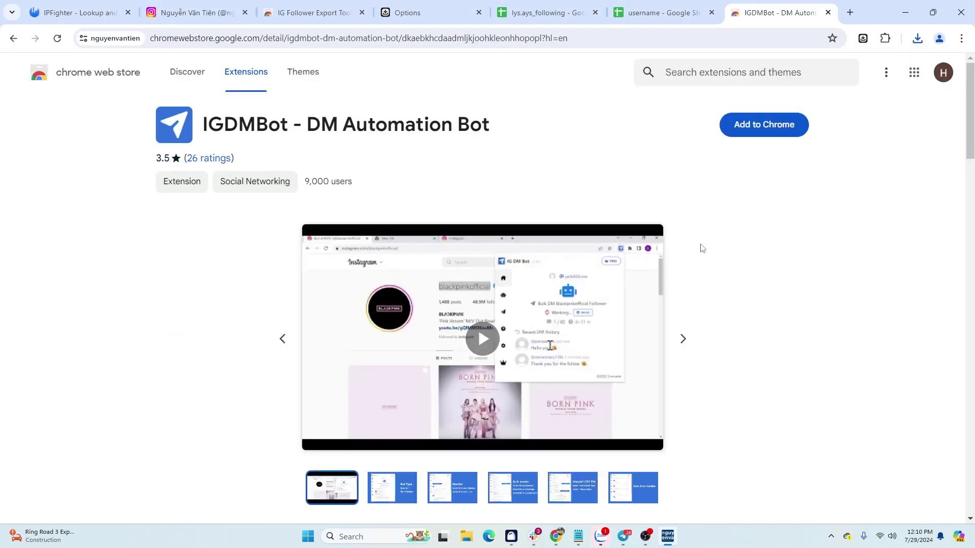
click(767, 133)
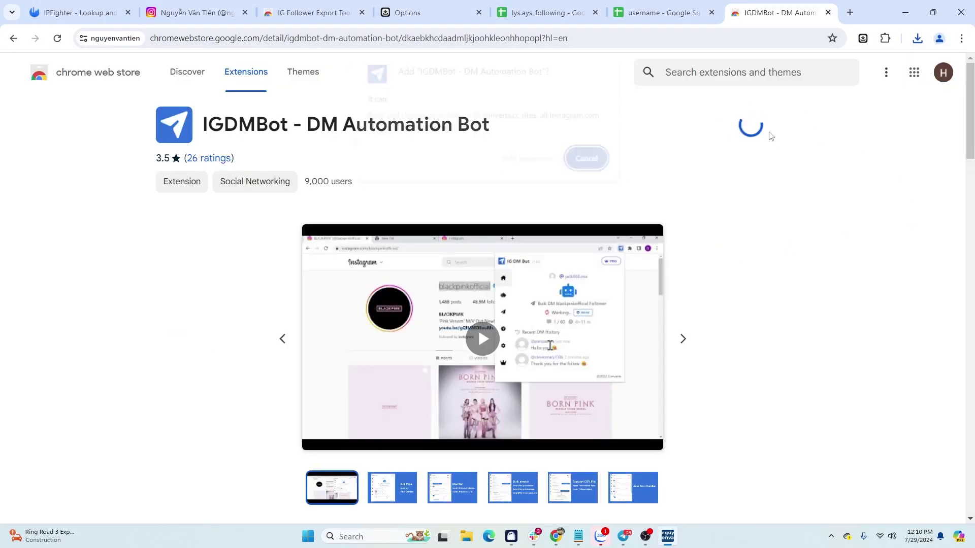
click(540, 167)
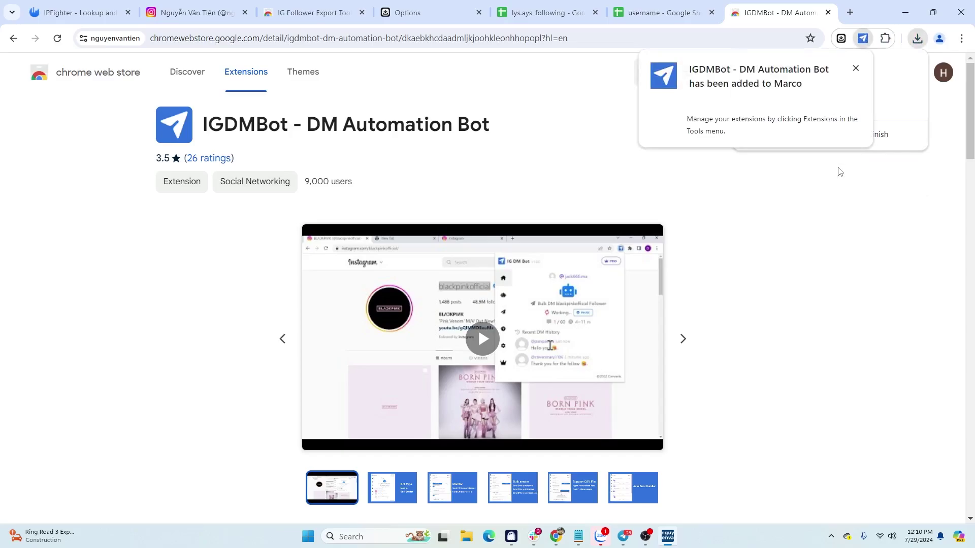
click(855, 69)
click(884, 38)
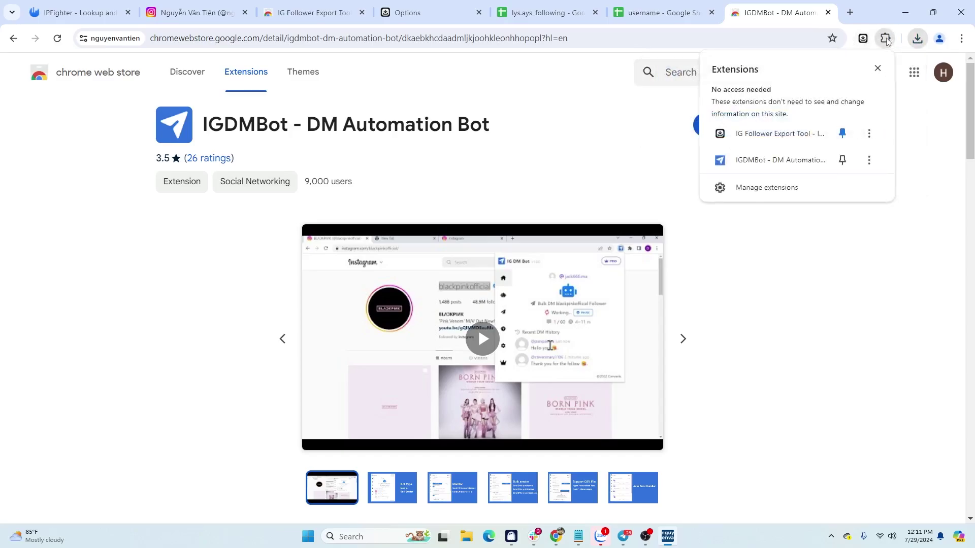
click(843, 160)
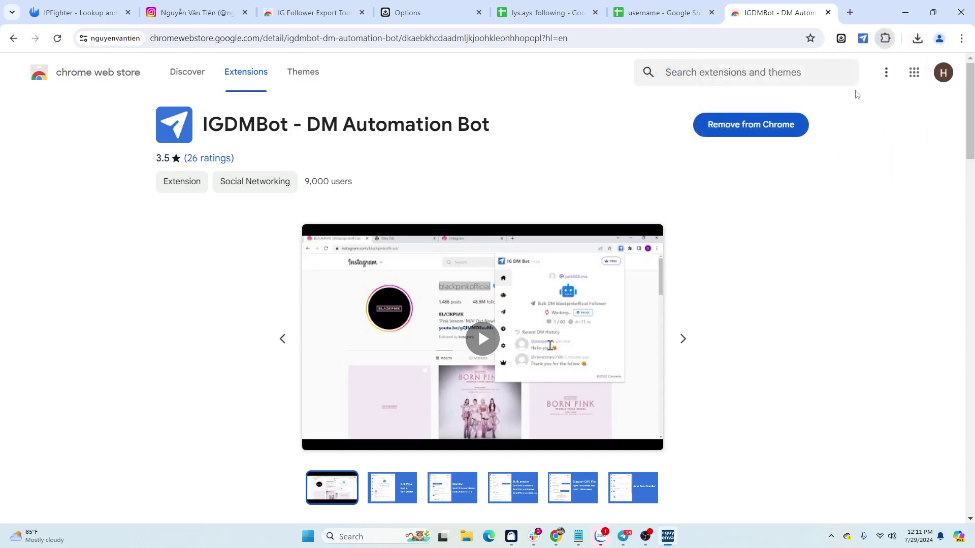
Step: Sign in to IG DM Bot with the Google account
click(863, 39)
click(824, 106)
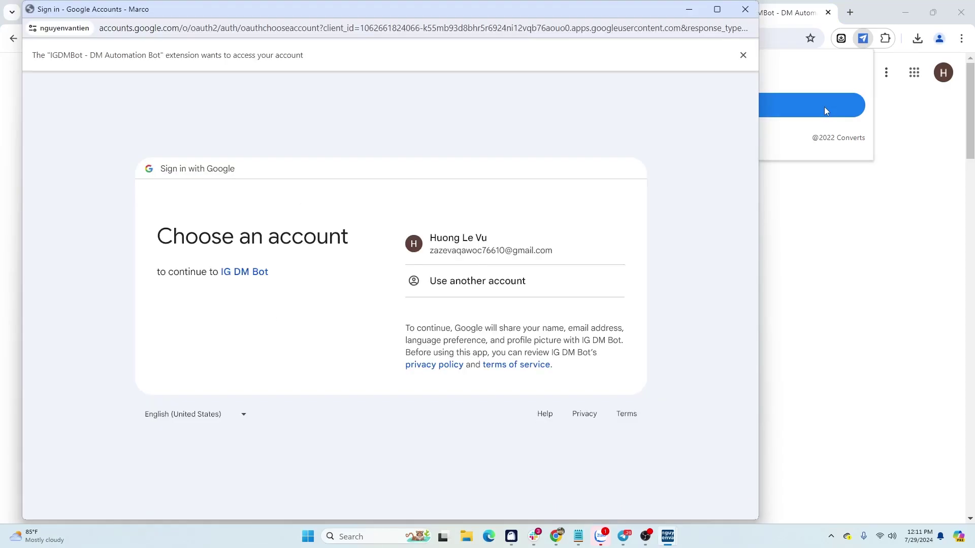
click(538, 246)
click(523, 360)
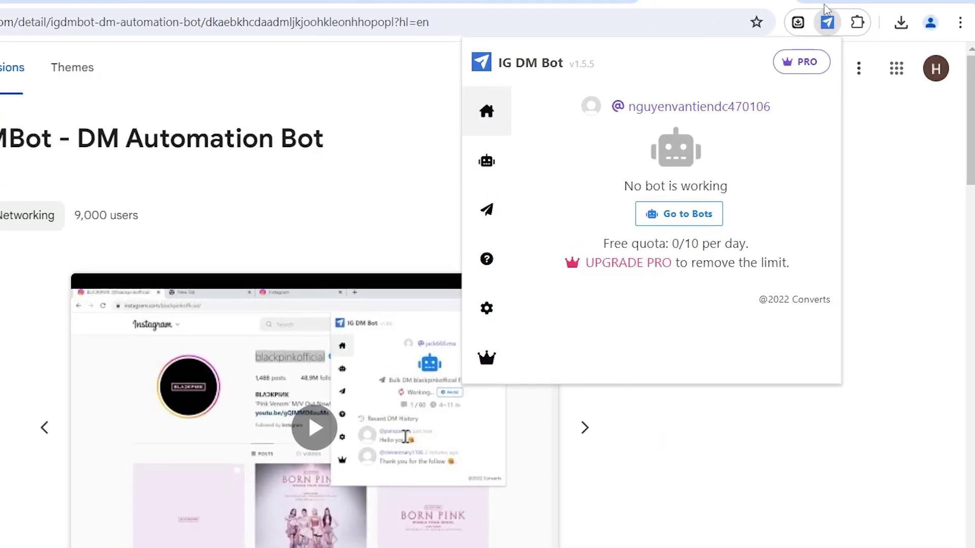
Step: Browse the PRO plans, DM lists, FAQ and settings tabs, ending on the DM Bots list
click(499, 363)
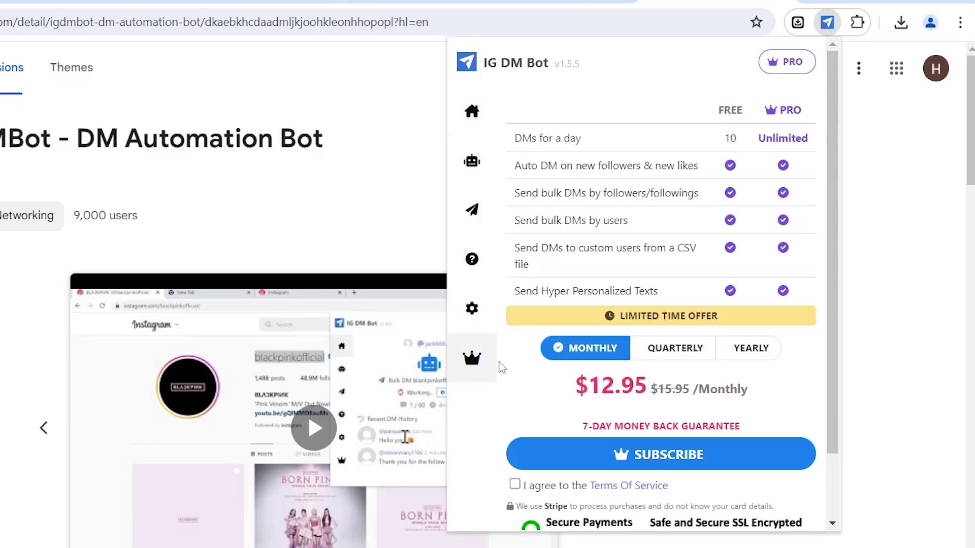
click(473, 112)
click(482, 164)
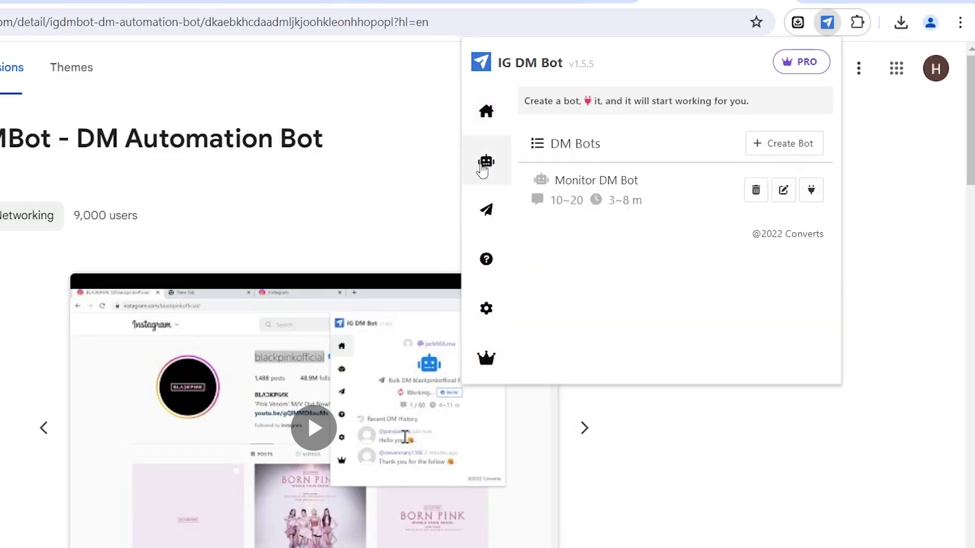
click(489, 212)
click(488, 269)
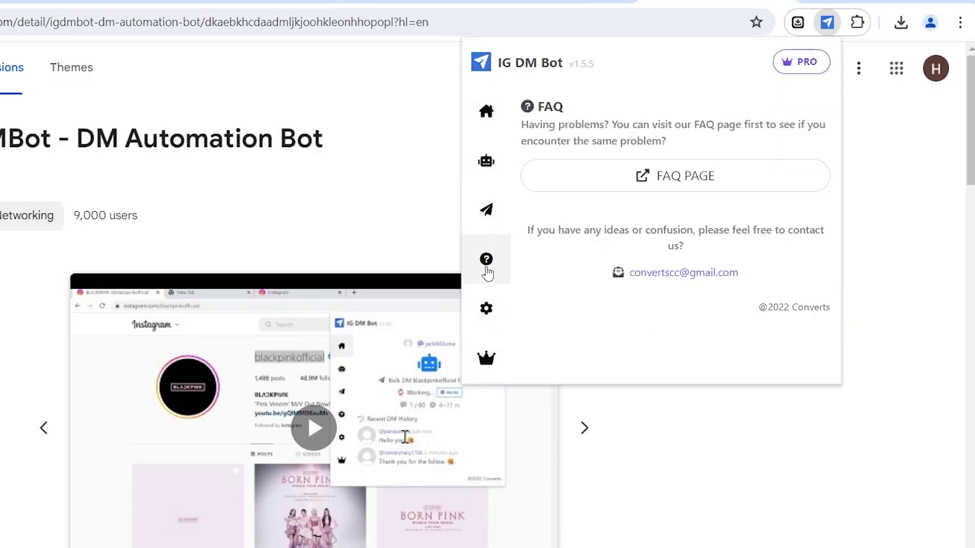
click(486, 310)
click(479, 366)
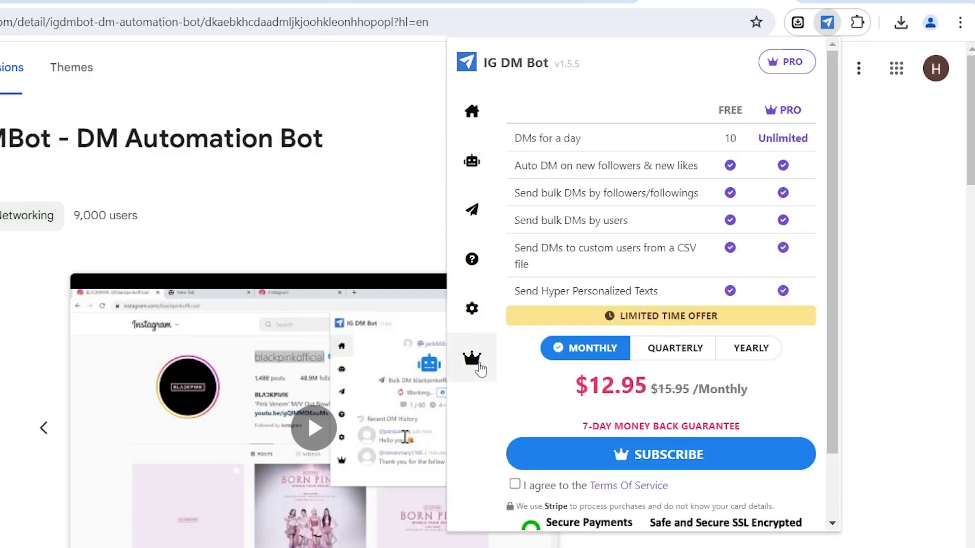
click(481, 228)
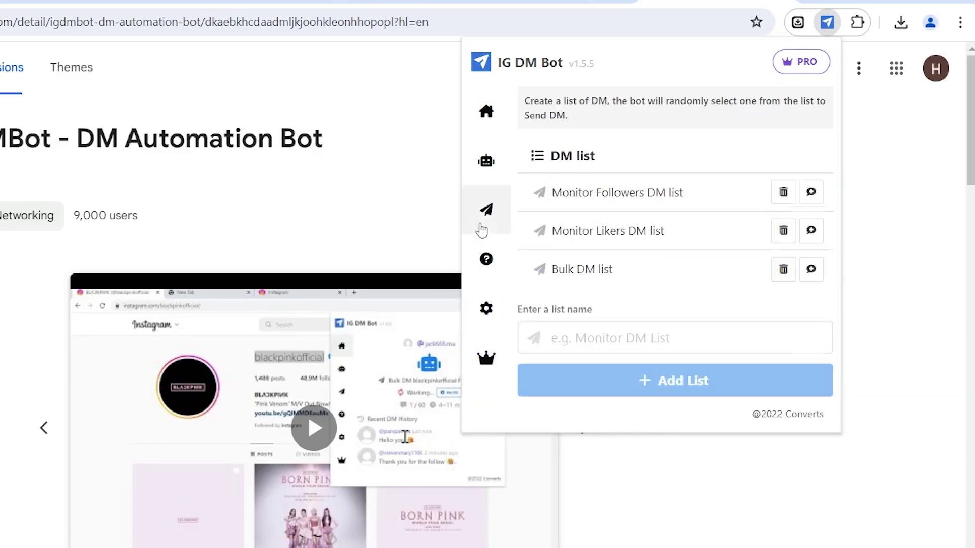
click(483, 164)
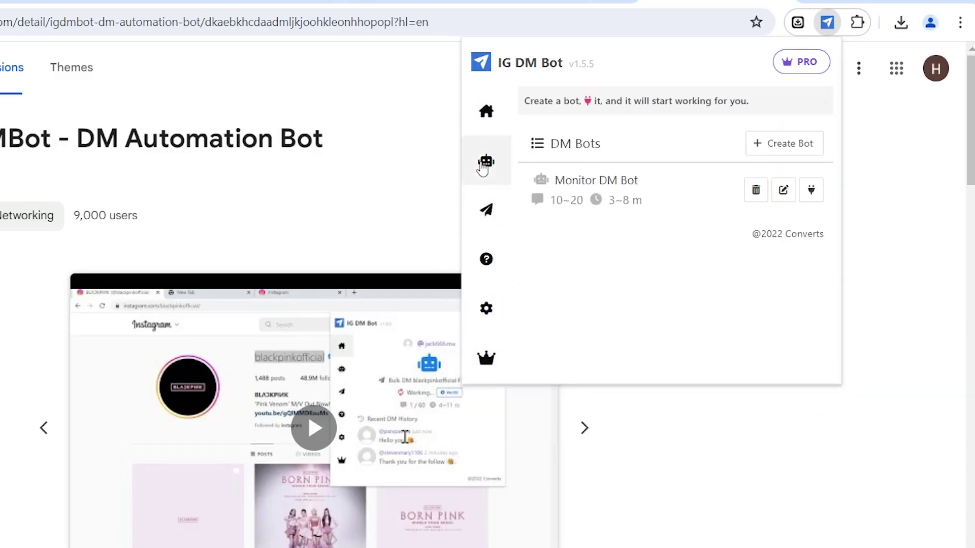
Step: Create a new bot named 'IG DM in bulk' with its bot type set to DM by Bulk
click(808, 146)
click(641, 156)
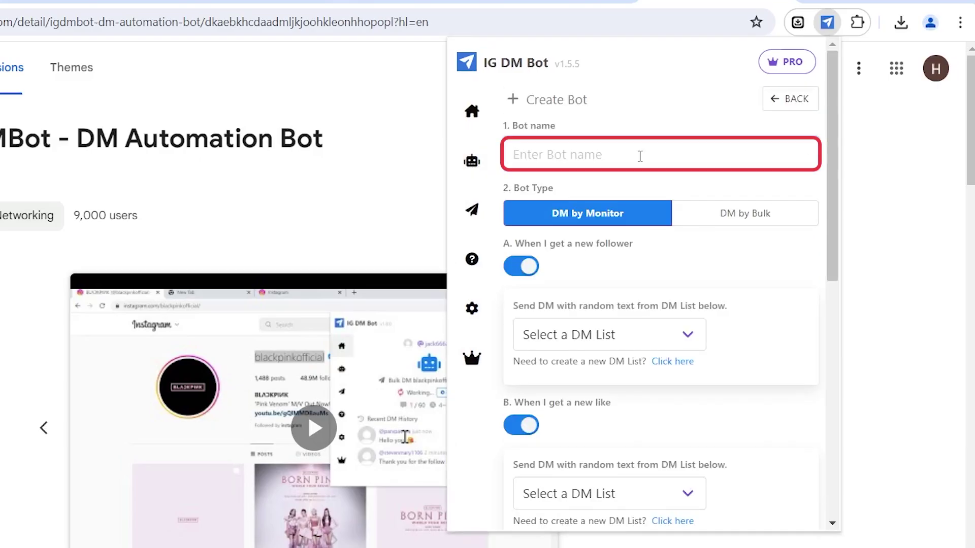
text(IG DM )
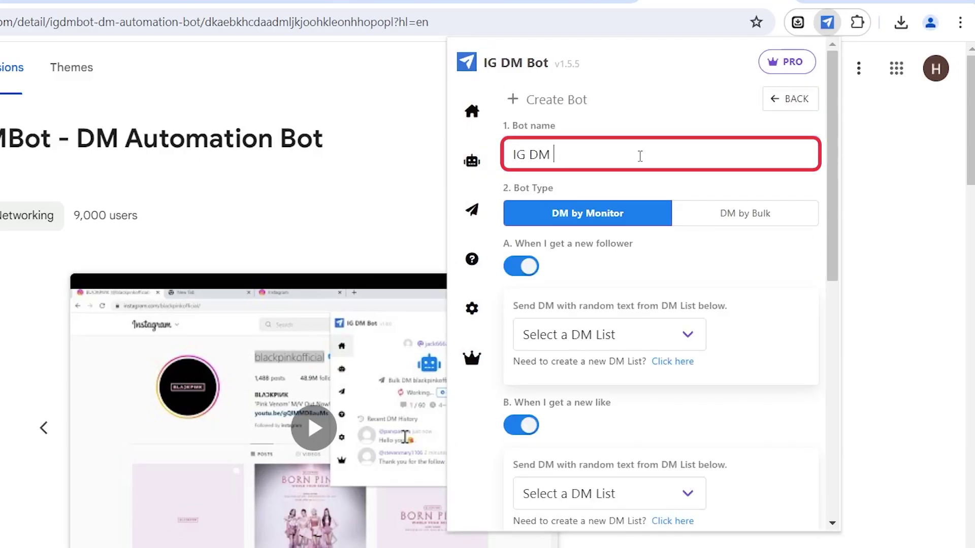
text(in bulk)
scroll(791, 248, down, 3)
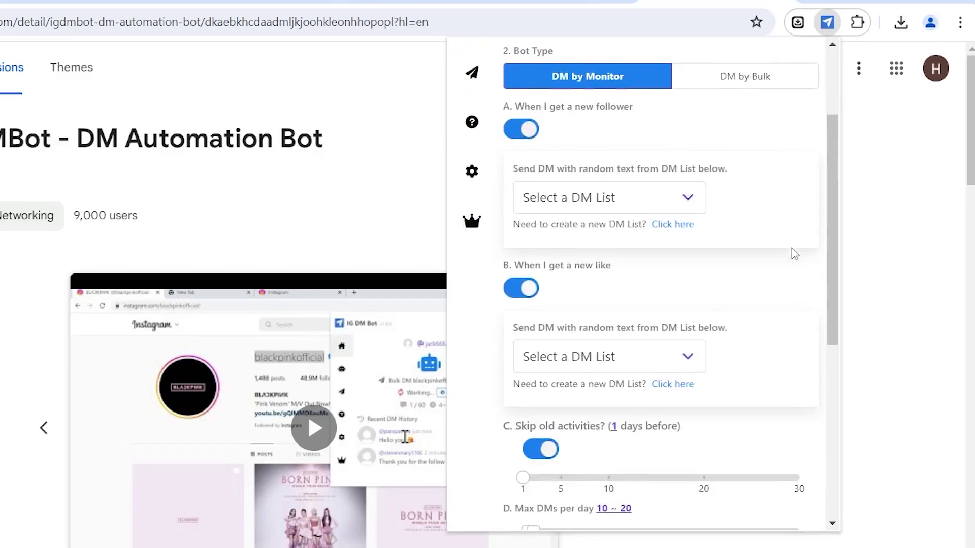
scroll(791, 247, up, 3)
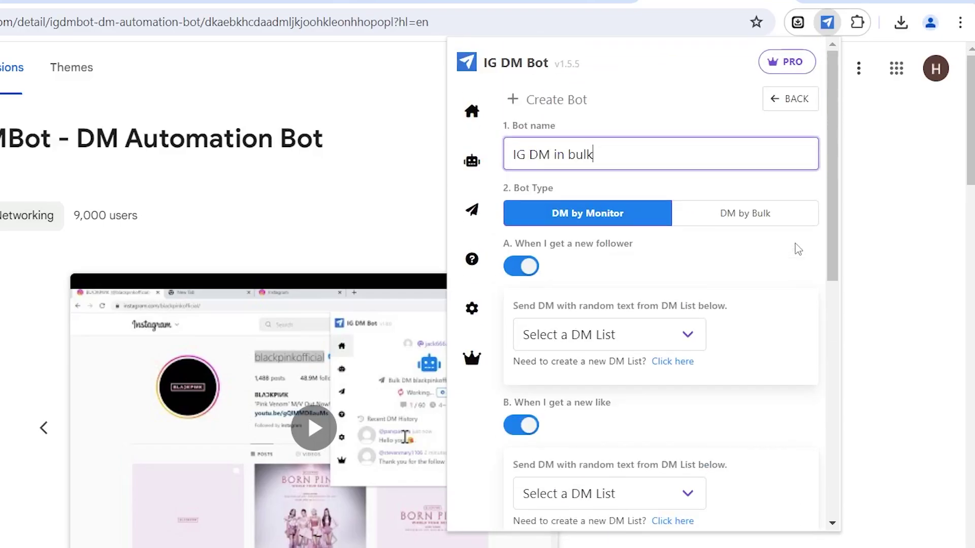
scroll(818, 239, down, 3)
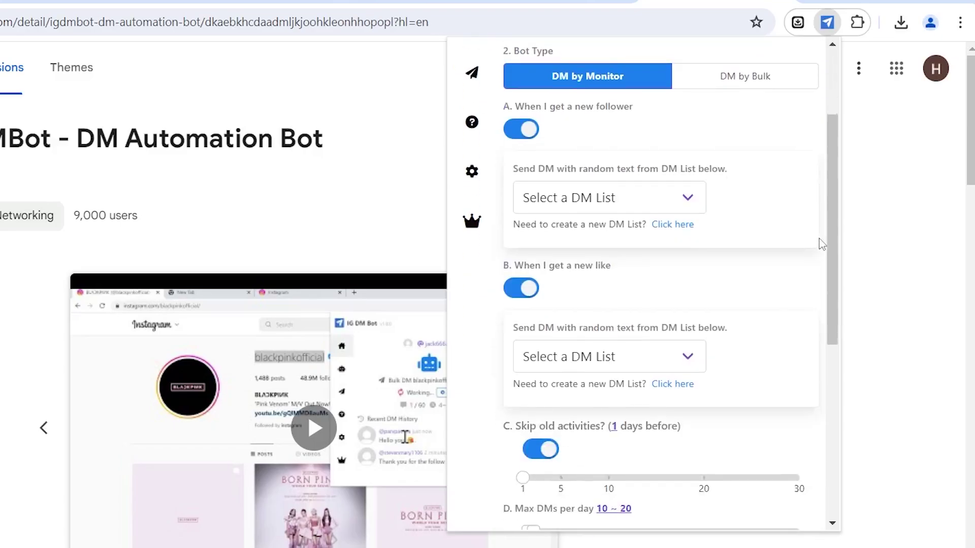
click(764, 85)
click(615, 140)
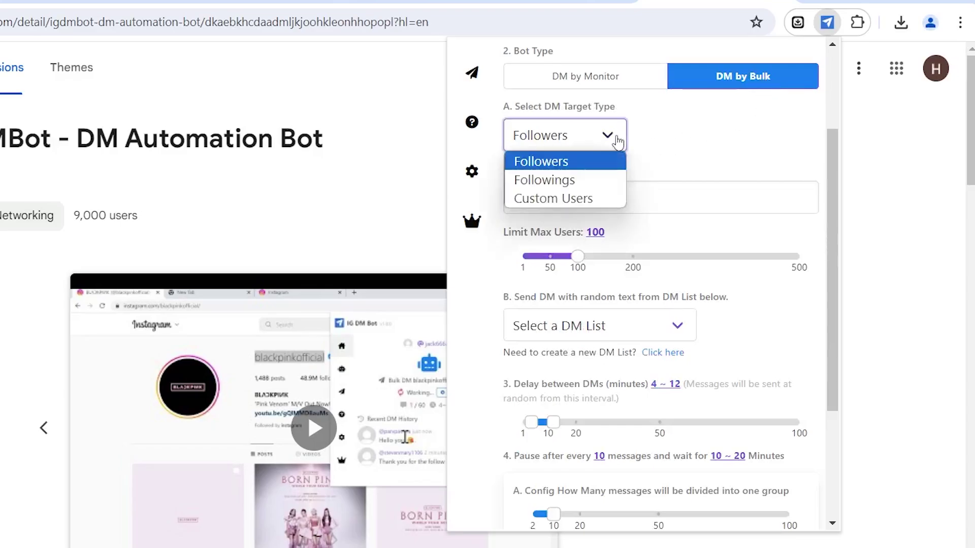
Step: Target Custom Users with Personalized Messages loaded from Username - Sheet1 (1).csv
click(606, 199)
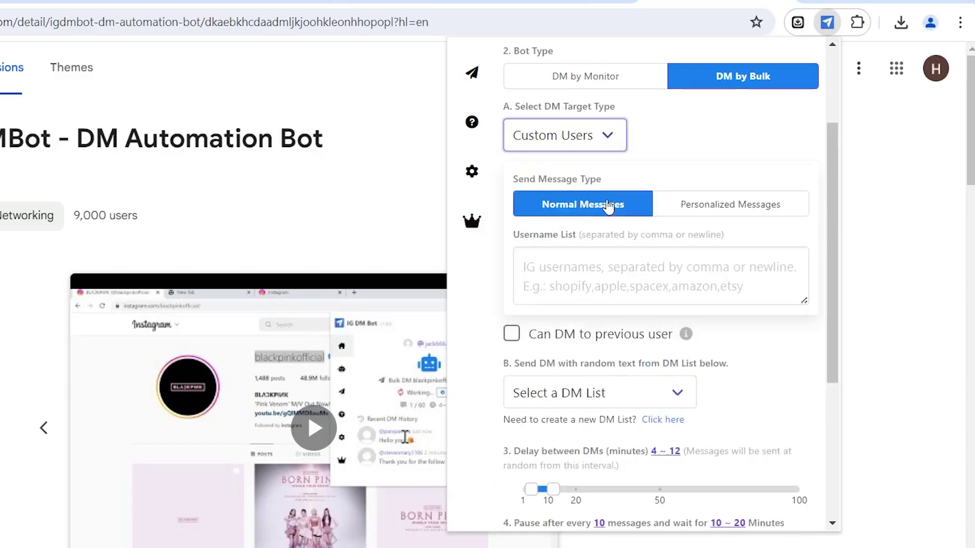
click(715, 285)
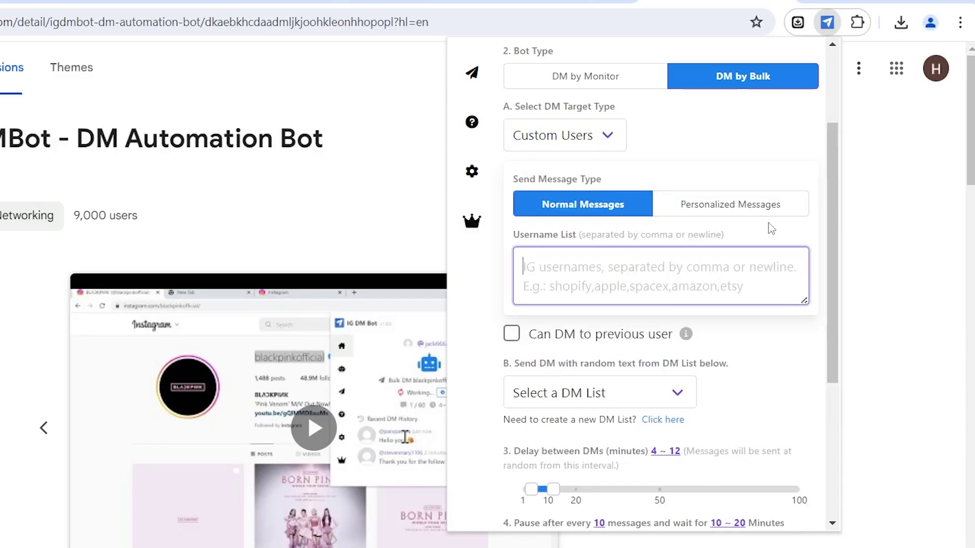
click(772, 203)
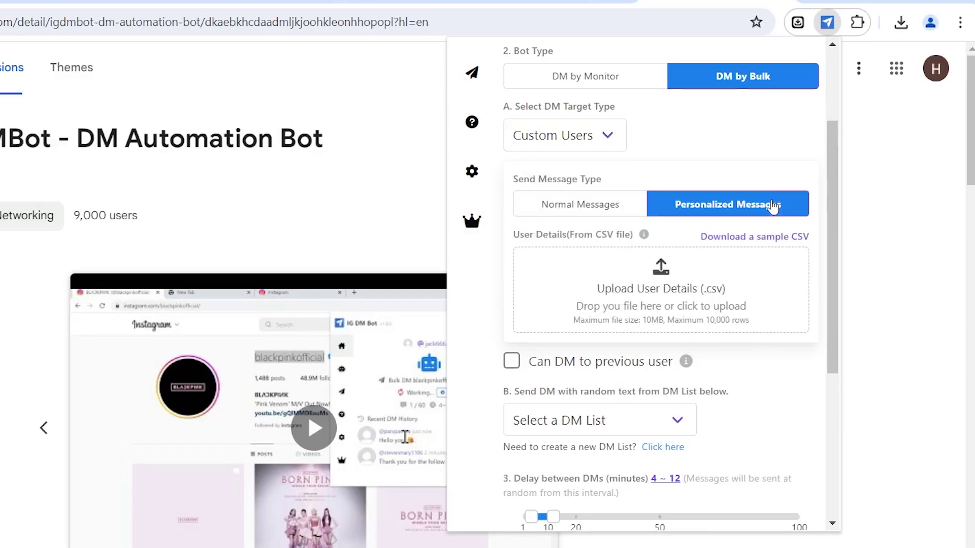
click(684, 292)
click(481, 188)
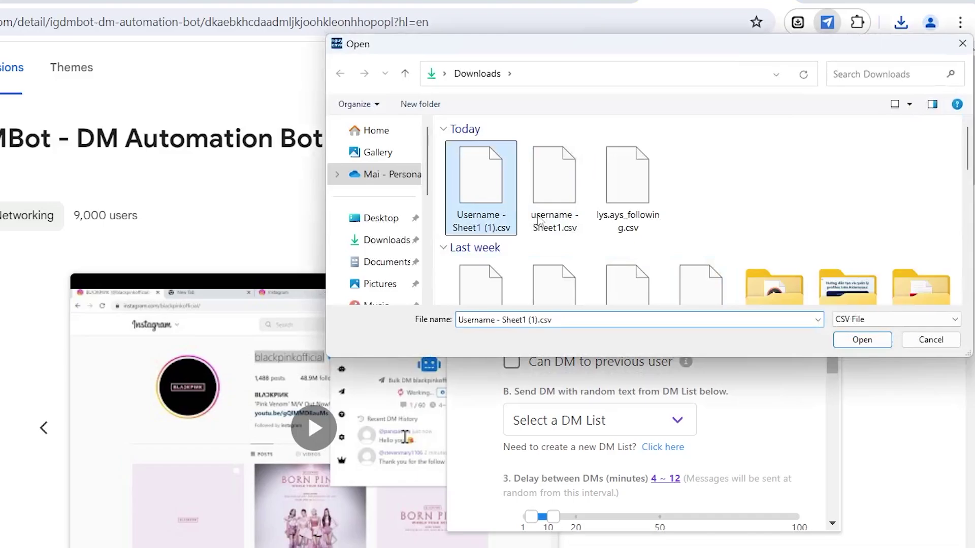
click(839, 344)
Step: Choose Bulk DM list as the bot's DM list
scroll(812, 305, down, 3)
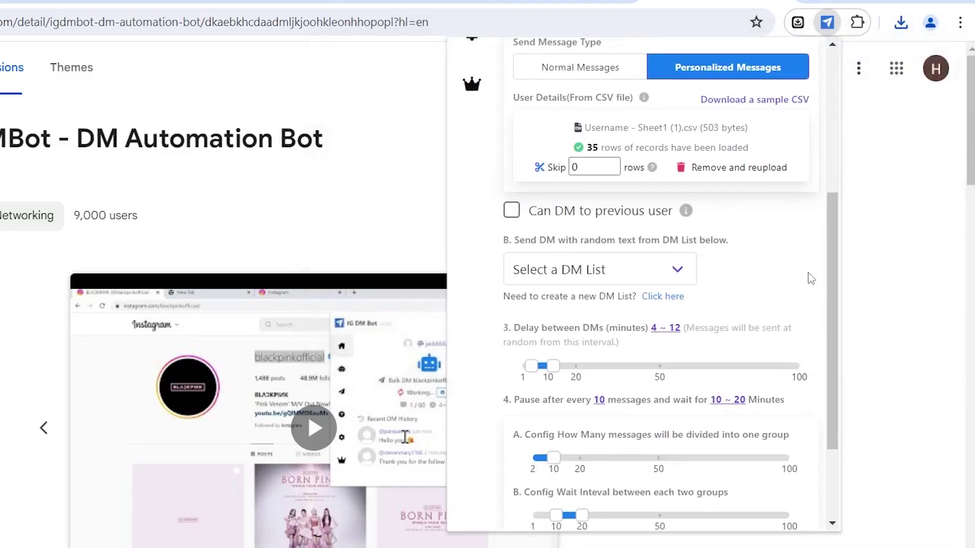
scroll(810, 279, down, 3)
click(678, 142)
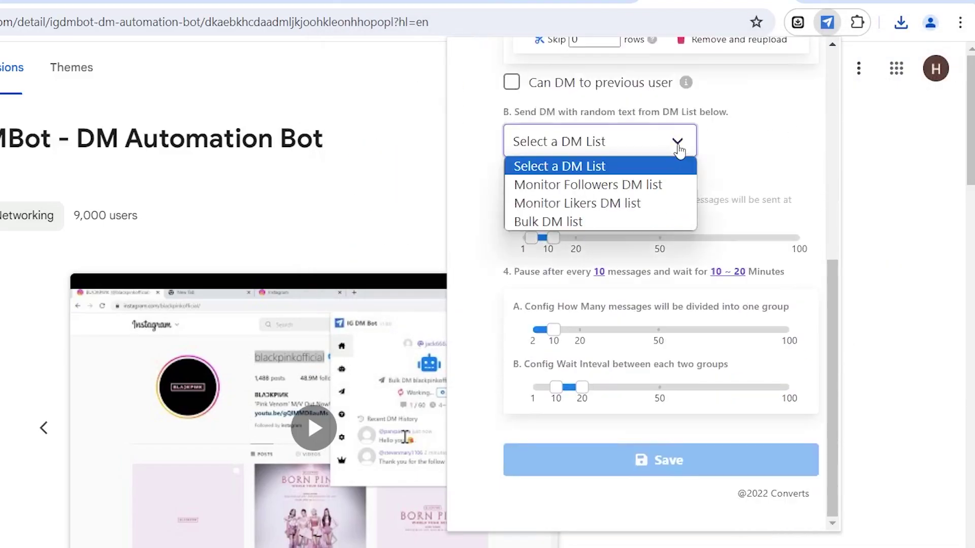
click(657, 222)
scroll(804, 191, up, 5)
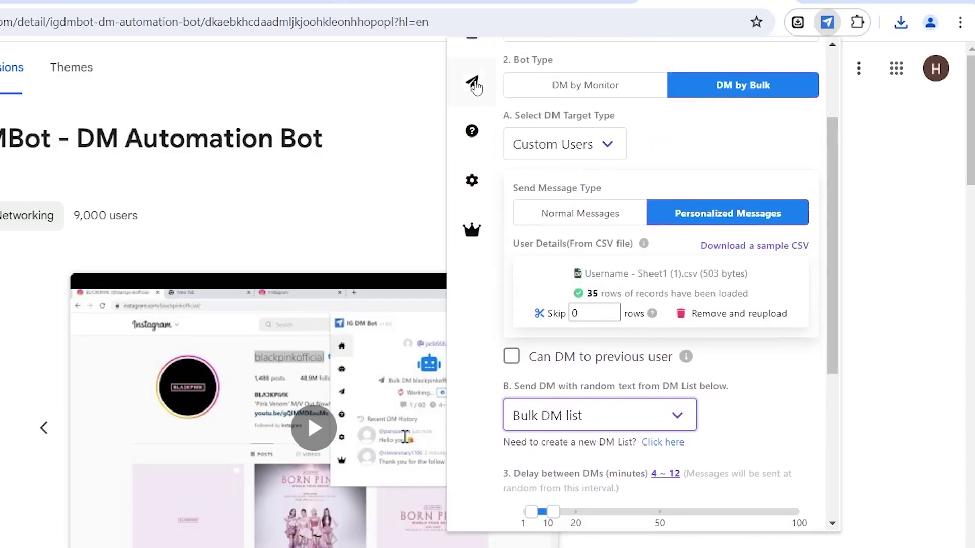
Step: Create a new DM list named 'IG DM' on the DM list tab
click(472, 82)
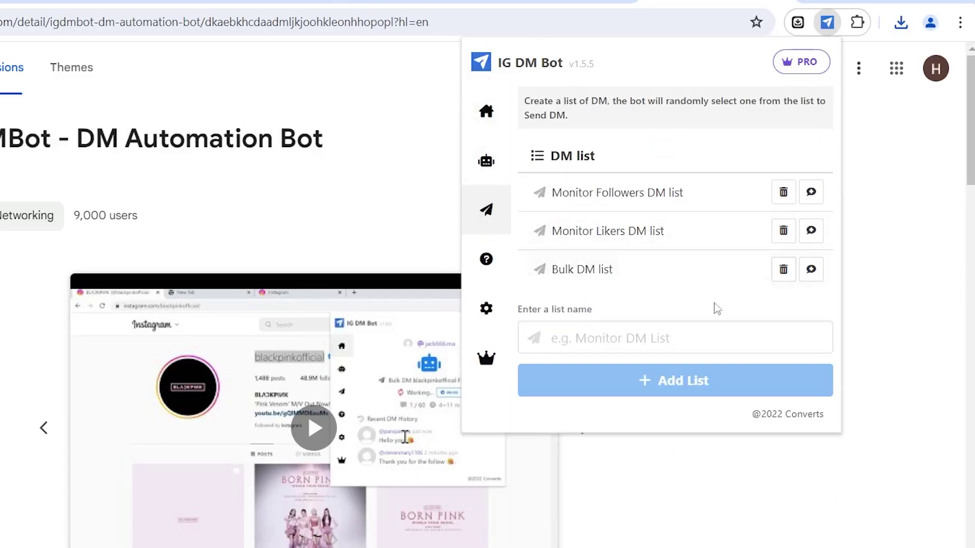
click(692, 341)
text(IG DM list)
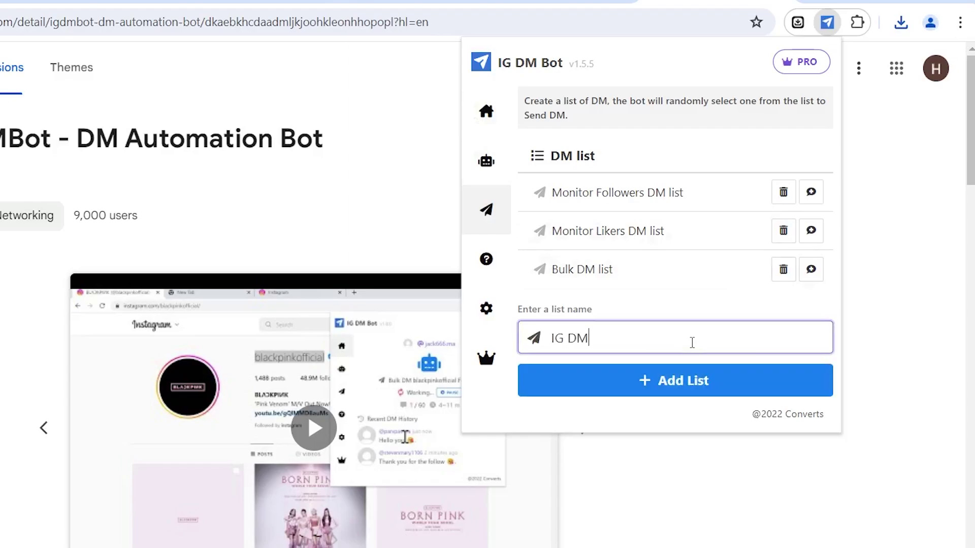
click(692, 381)
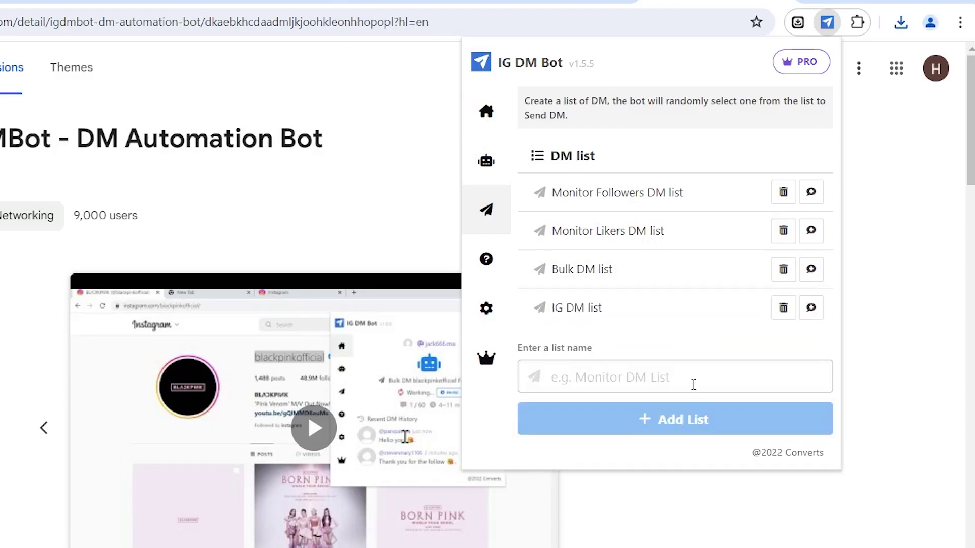
Step: Add the message 'Hi, thank you for following me' to the IG DM list
click(810, 308)
text(Hi, thank you )
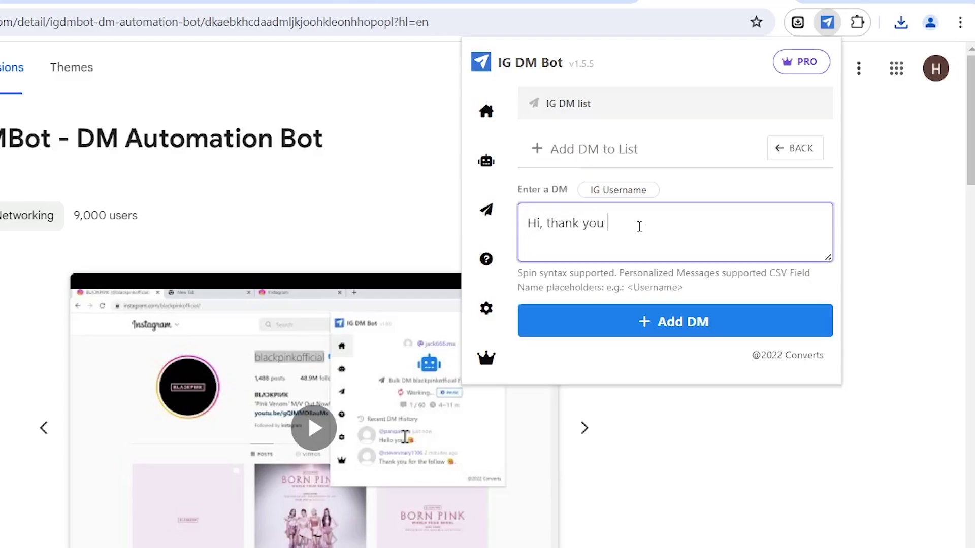
text(for following me)
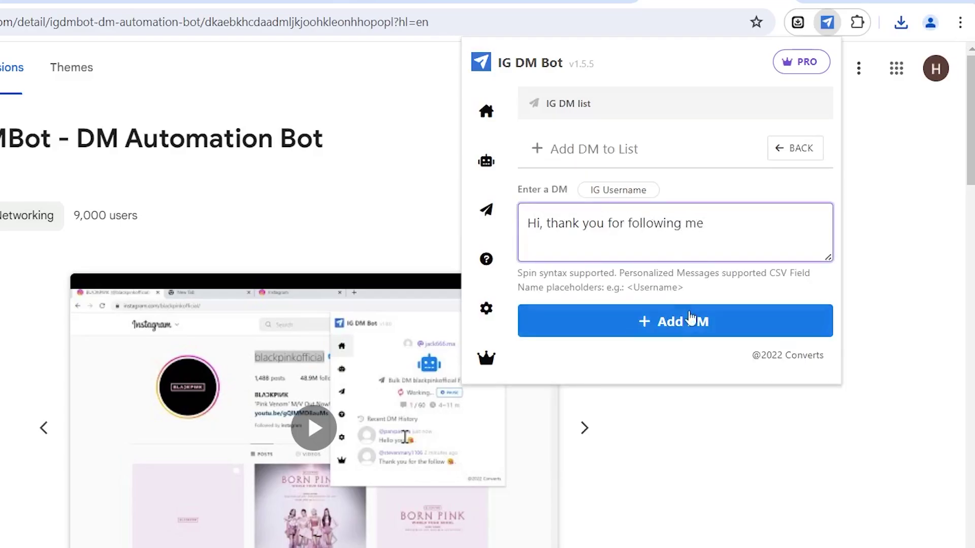
click(693, 325)
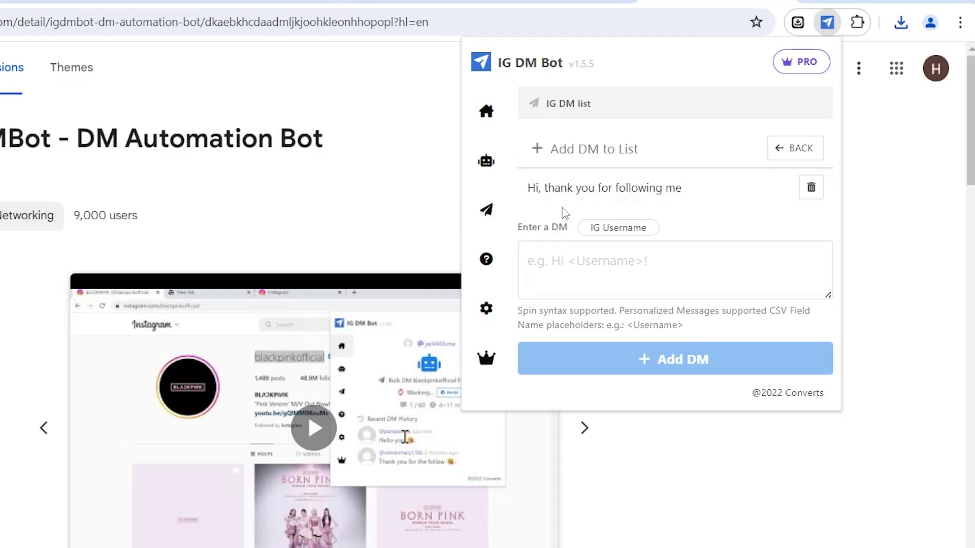
click(813, 149)
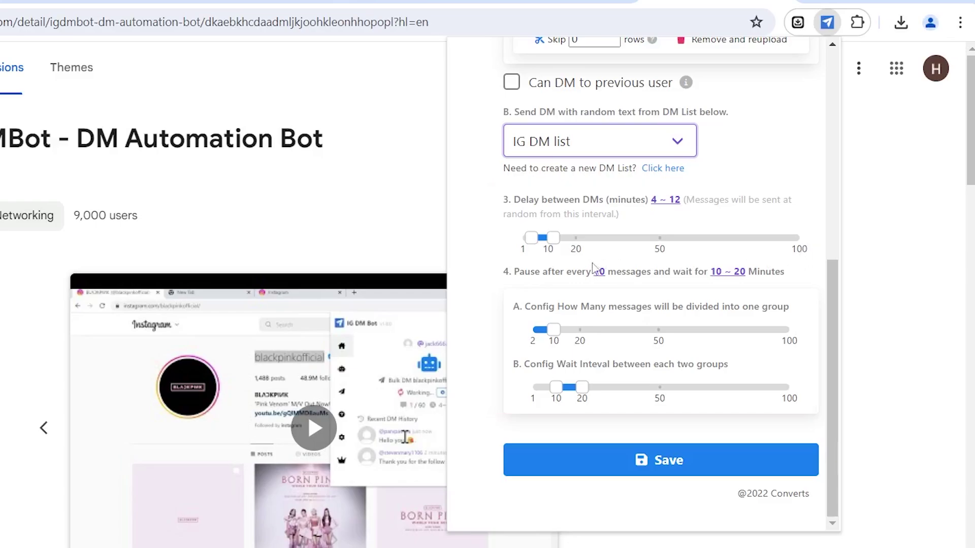
Step: Set a 5–10 minute DM delay, 15 messages per group, and a 20–30 minute group pause
mouse_move(553, 237)
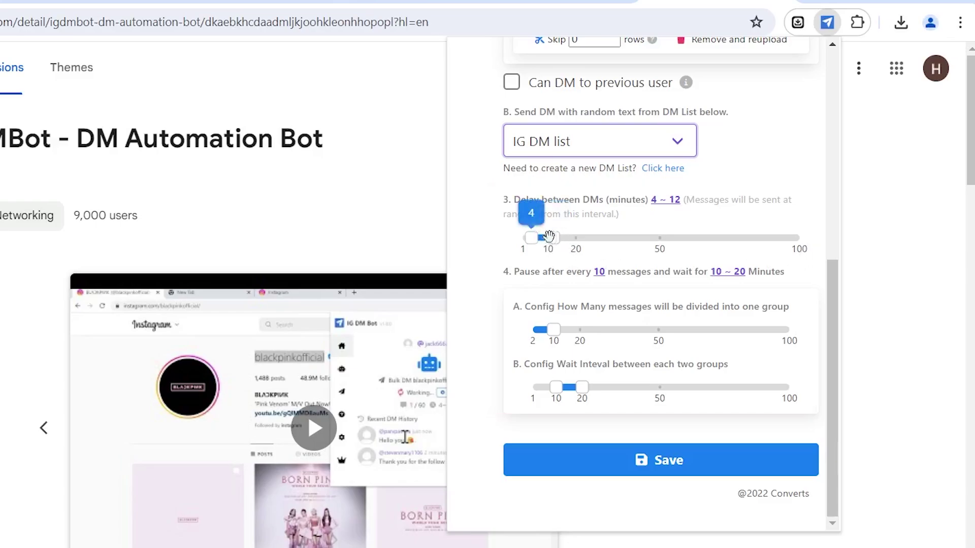
drag(535, 238, 548, 239)
mouse_move(554, 240)
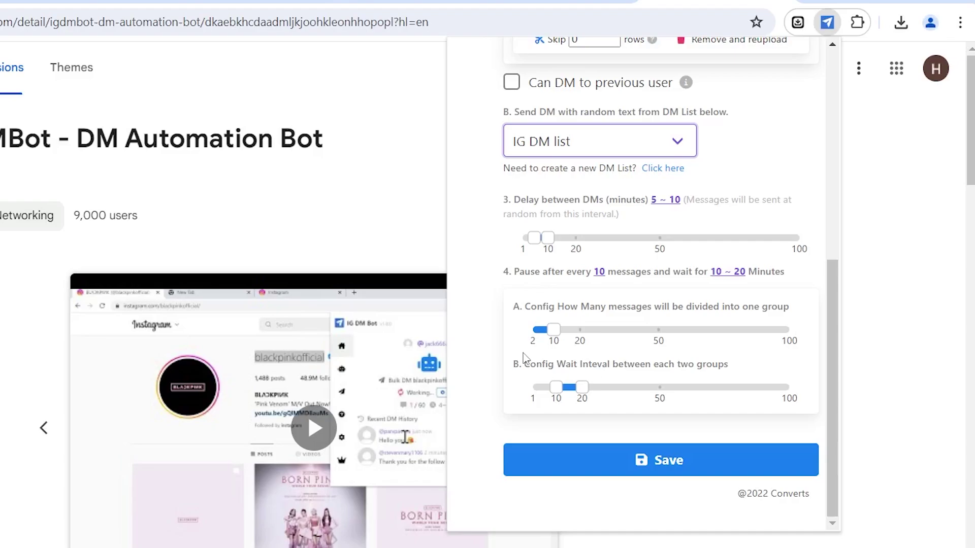
drag(555, 330, 559, 335)
drag(553, 330, 565, 331)
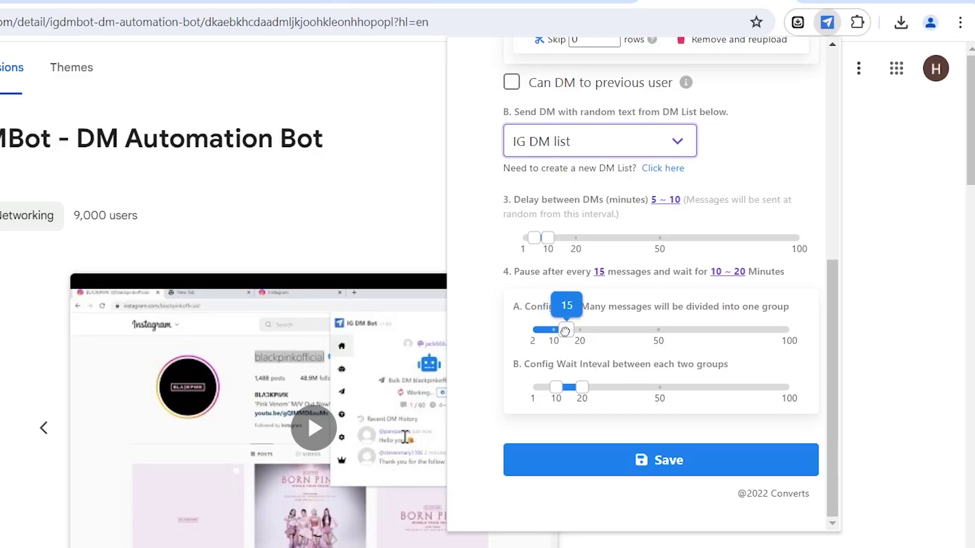
mouse_move(580, 388)
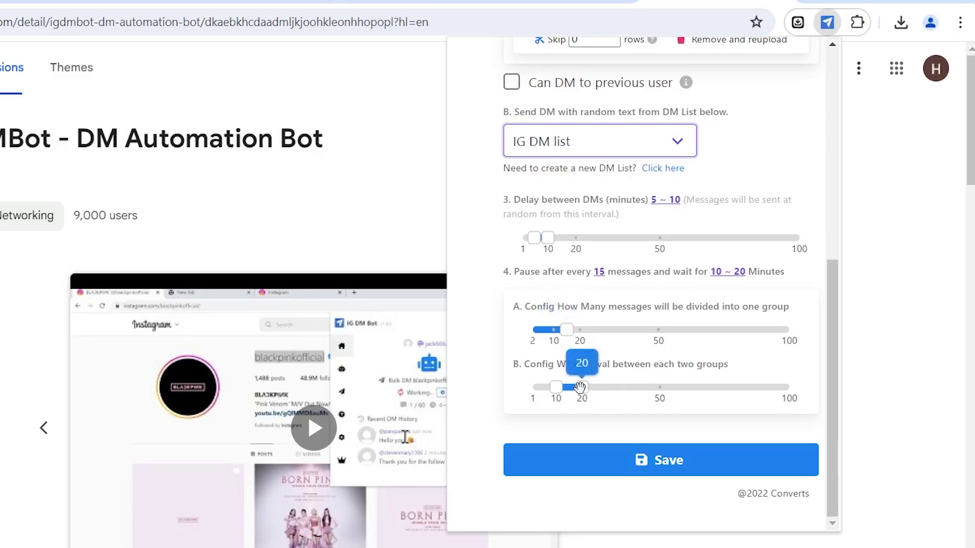
drag(579, 388, 608, 387)
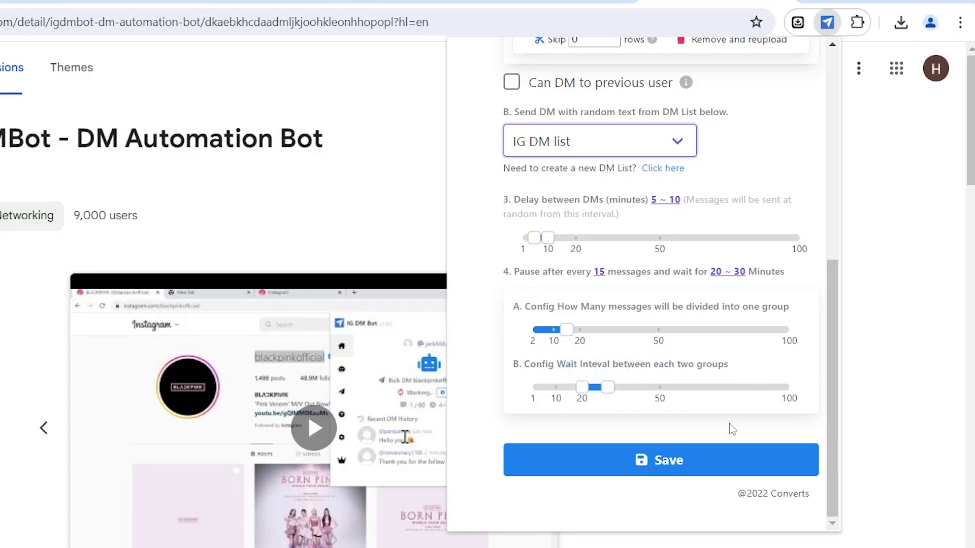
Step: Save the bulk bot settings, accept the DO NOT SPAM warning, and start IG DM in bulk
click(709, 468)
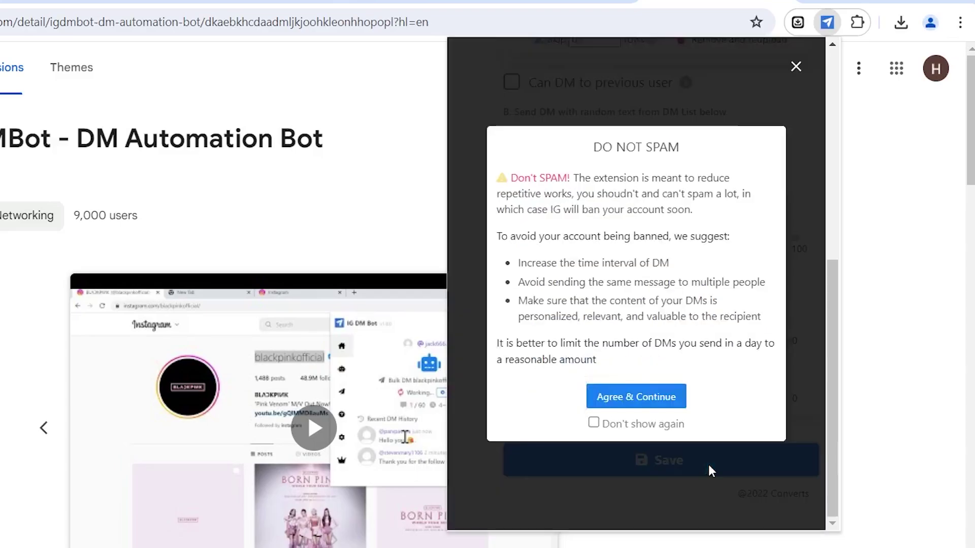
click(647, 400)
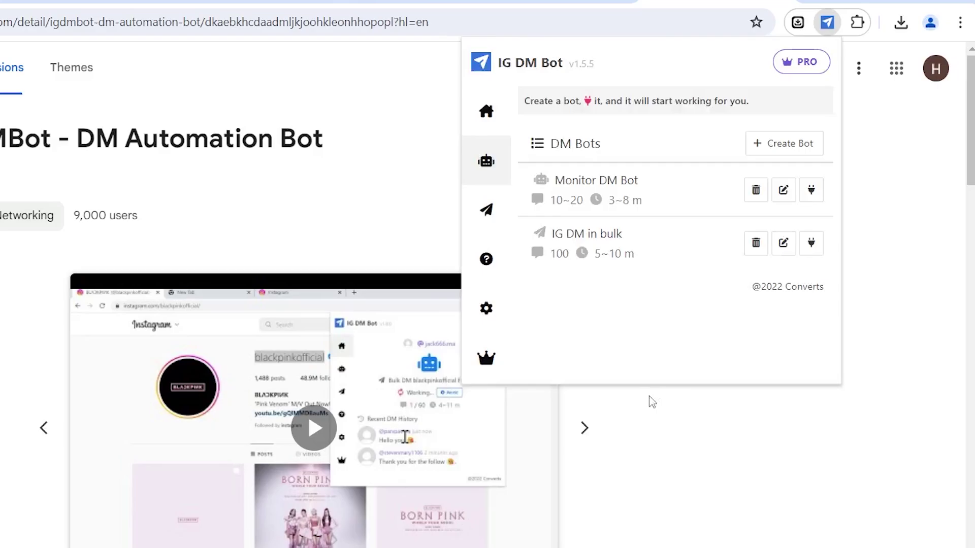
click(812, 244)
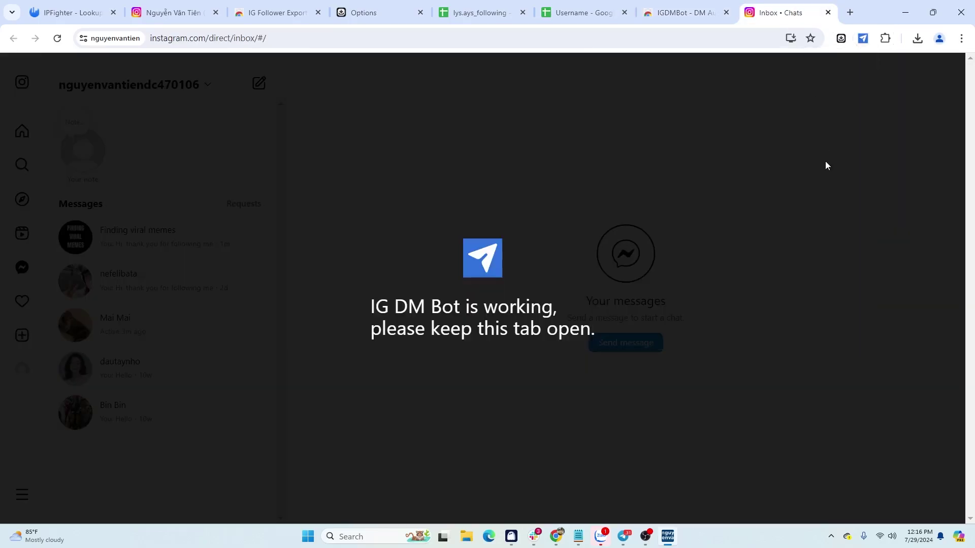
Step: In Hidemyacc Automation, list the System's Scripts filtered by 'inst'
click(511, 536)
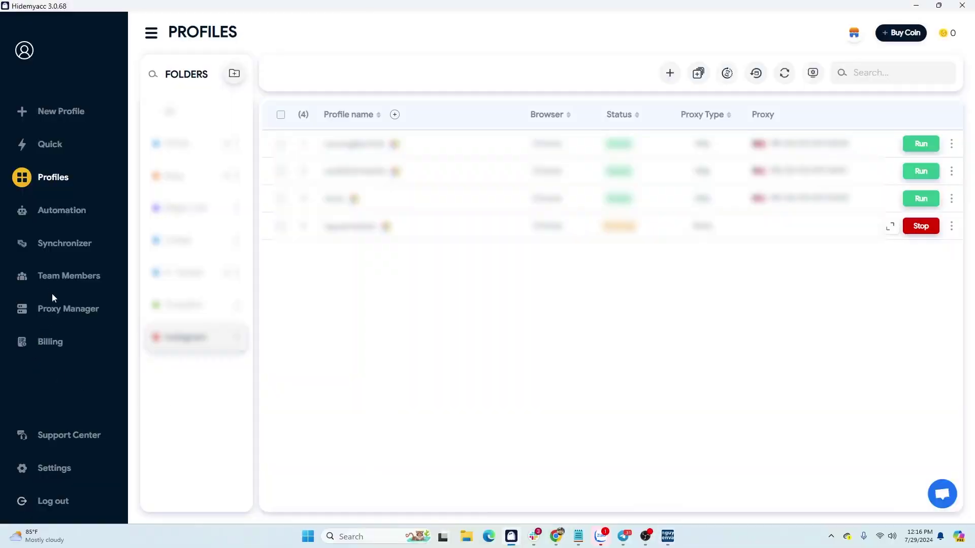
click(52, 217)
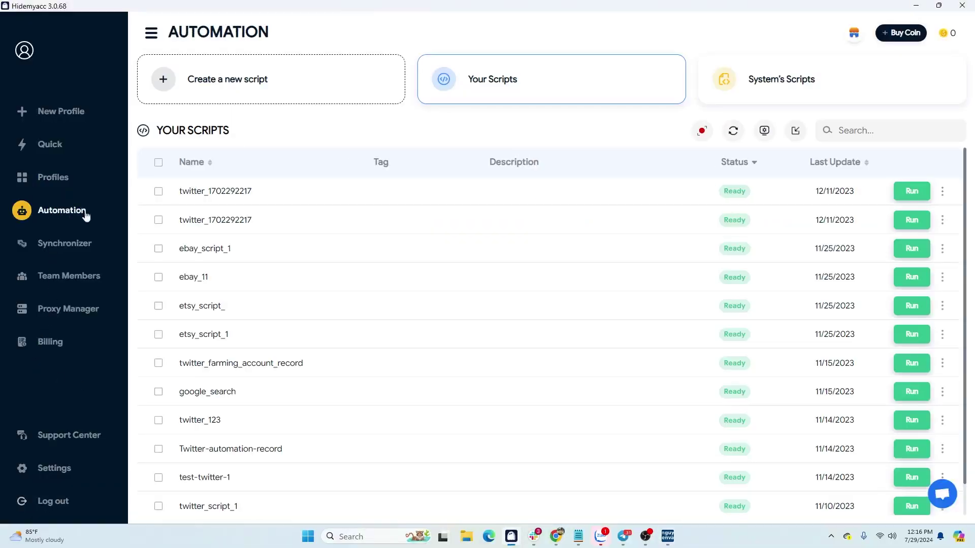
click(830, 99)
click(878, 130)
text(insta)
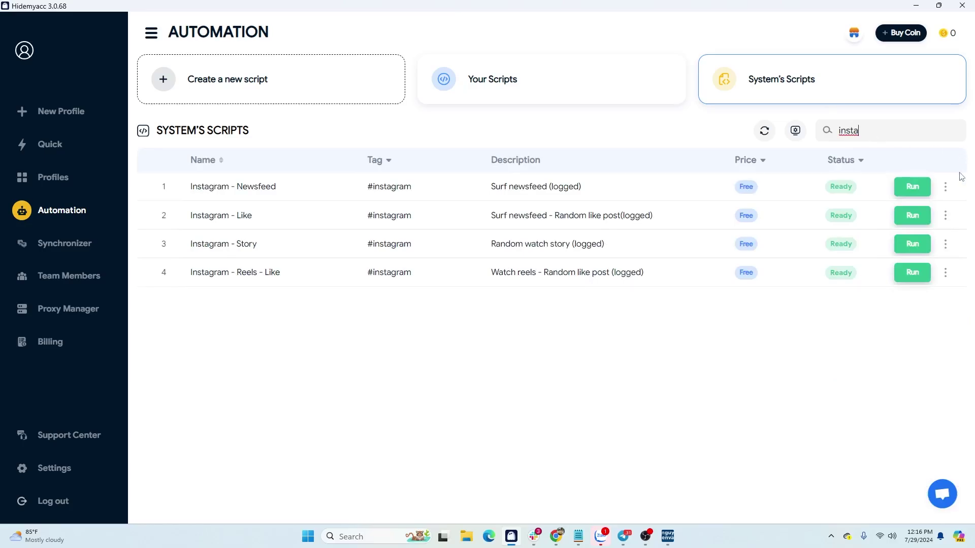
Step: Create a new script and connect a Wait block after the New tab step
click(238, 82)
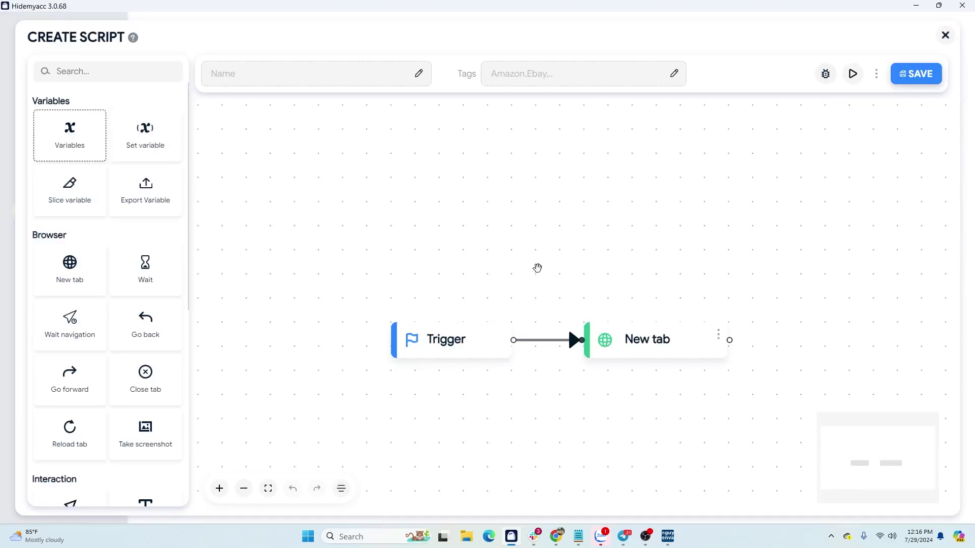
drag(537, 268, 414, 171)
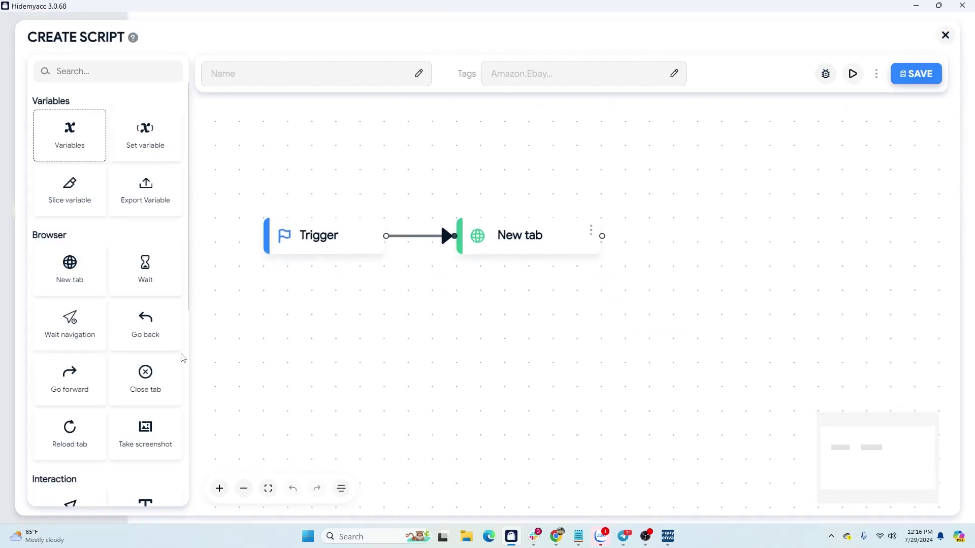
scroll(168, 356, down, 2)
drag(146, 170, 686, 242)
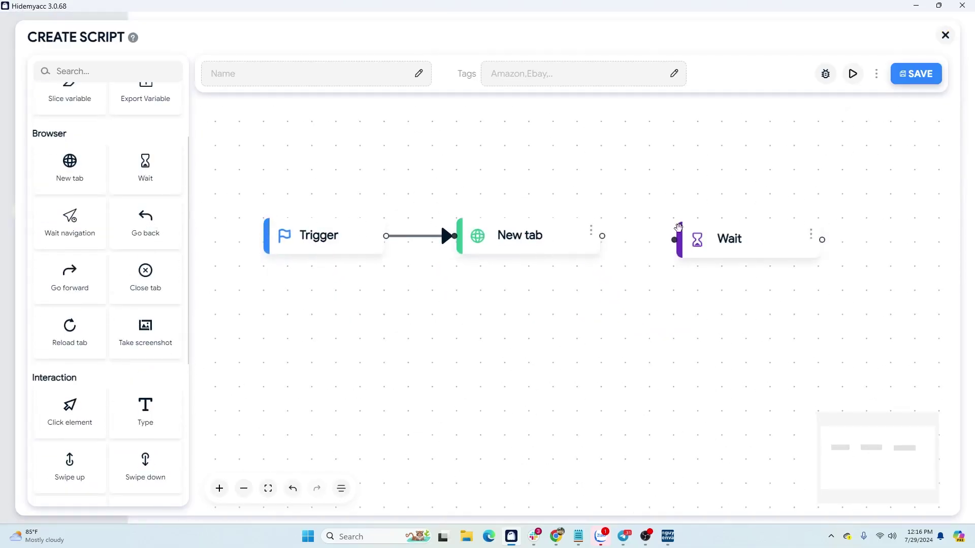
drag(601, 236, 662, 239)
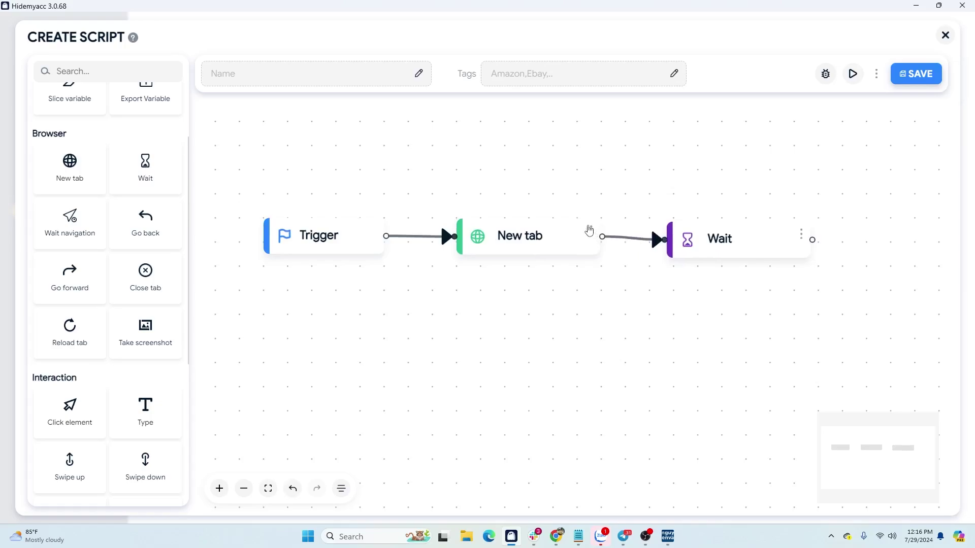
Step: Clear the default URL from the New tab step's settings
click(591, 232)
click(584, 187)
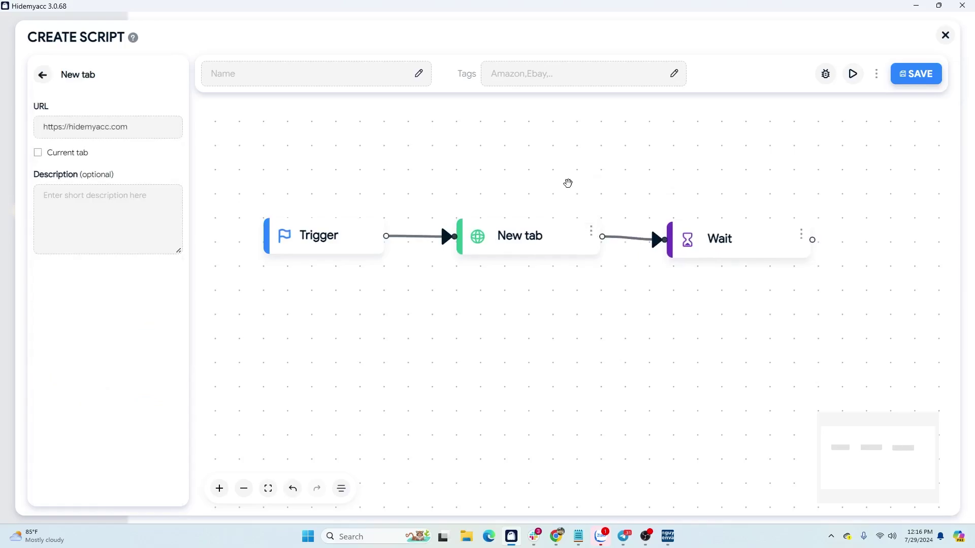
triple_click(148, 127)
key(BackSpace)
Step: Drag a Click element block onto the script canvas
click(43, 75)
scroll(142, 317, down, 2)
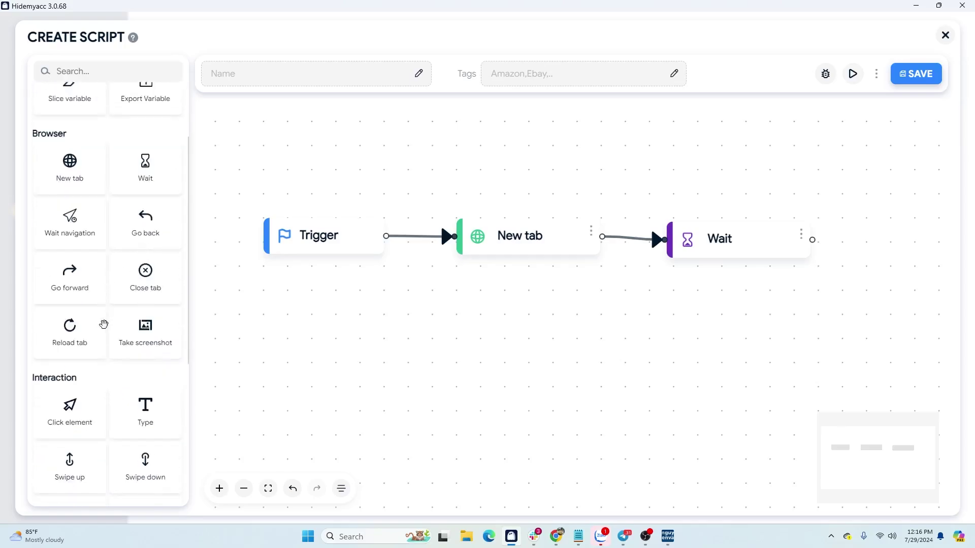
scroll(99, 377, down, 2)
drag(58, 335, 401, 350)
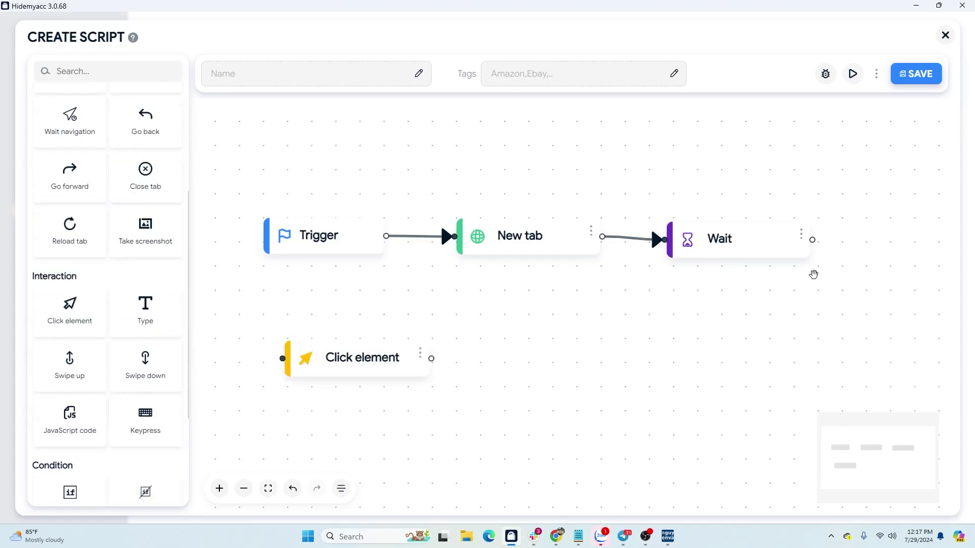